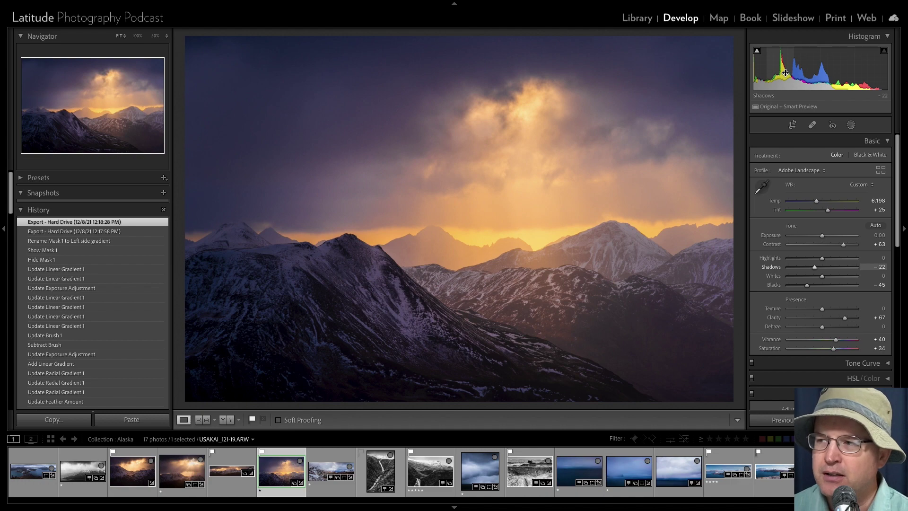
Step: Try adjusting the shadows and exposure directly on the histogram, and restore the photo to its 12:18:28 PM export history state
mouse_move(785, 72)
left_mouse_down()
mouse_move(775, 72)
mouse_move(799, 72)
left_mouse_up()
mouse_move(799, 72)
left_mouse_down()
mouse_move(757, 73)
mouse_move(805, 74)
left_mouse_up()
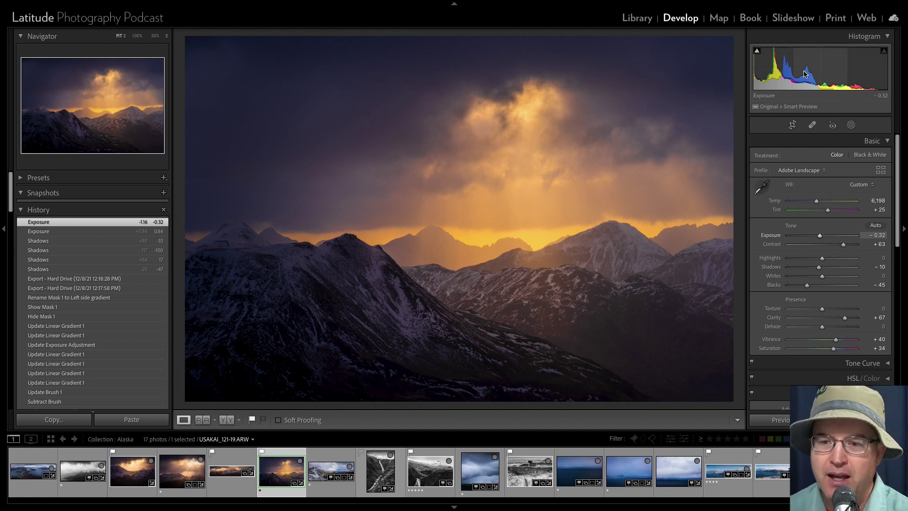
left_click(82, 282)
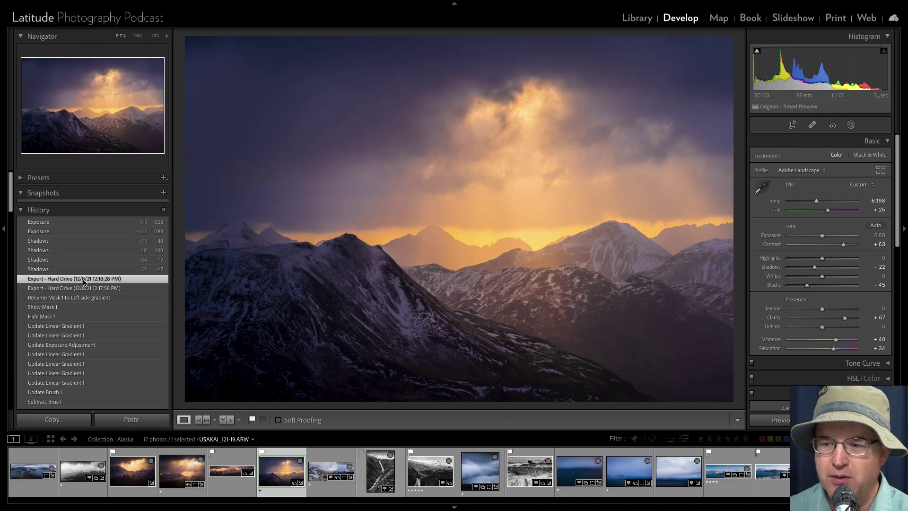
Step: Create a virtual copy of the selected mountain photo USAKAI_121-19.ARW
right_click(279, 468)
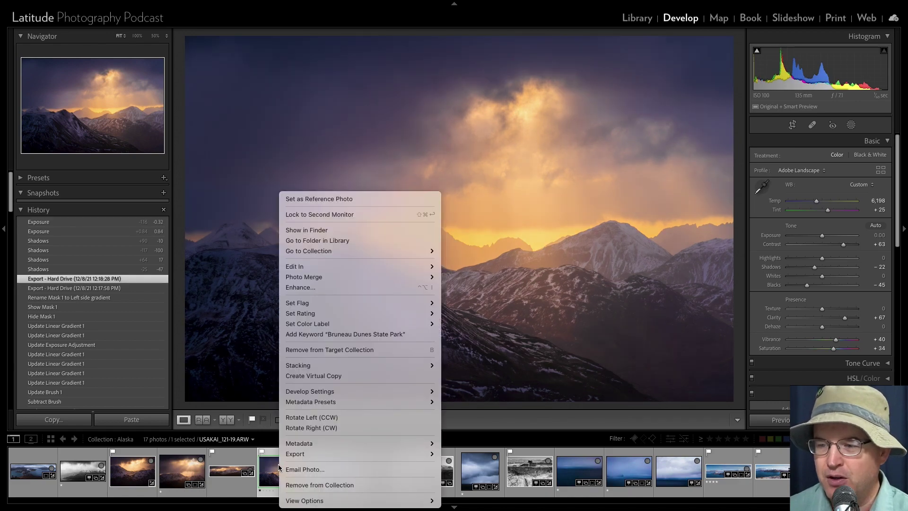
left_click(319, 376)
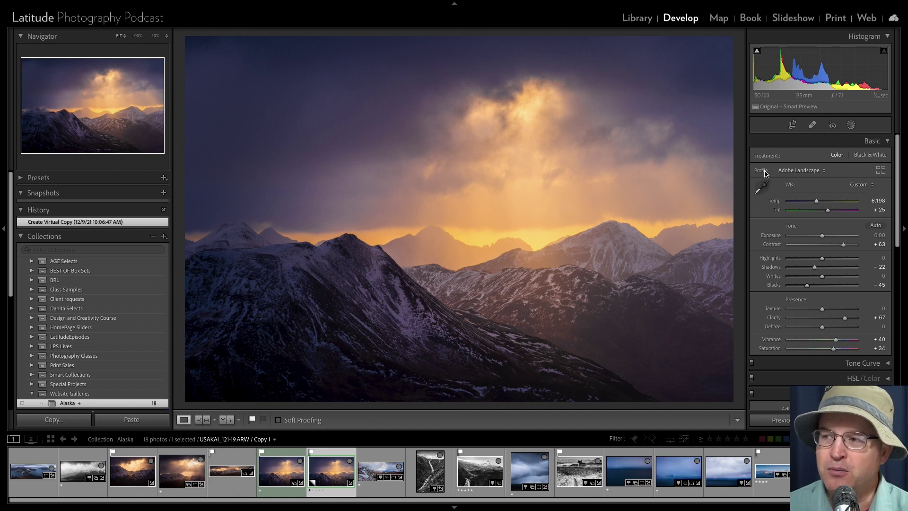
Step: Look over the available profile choices and the profile browser's groups for the virtual copy
left_click(802, 173)
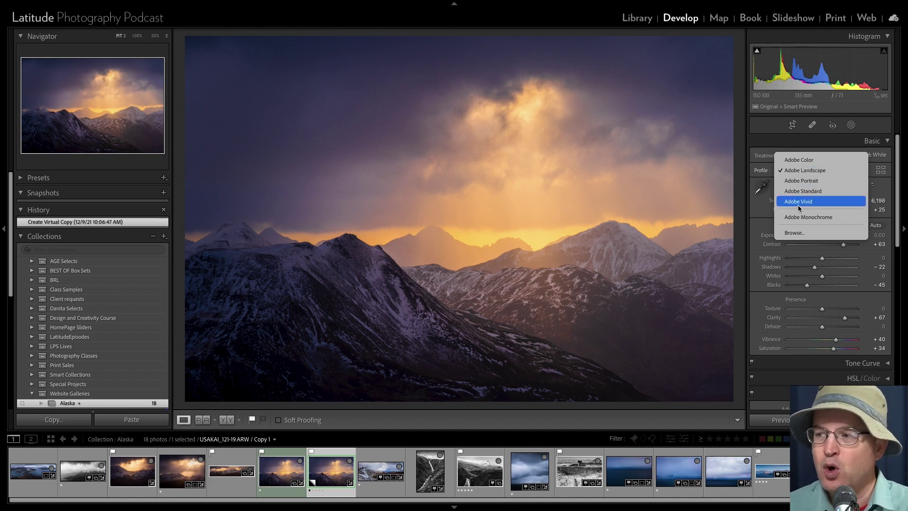
left_click(884, 174)
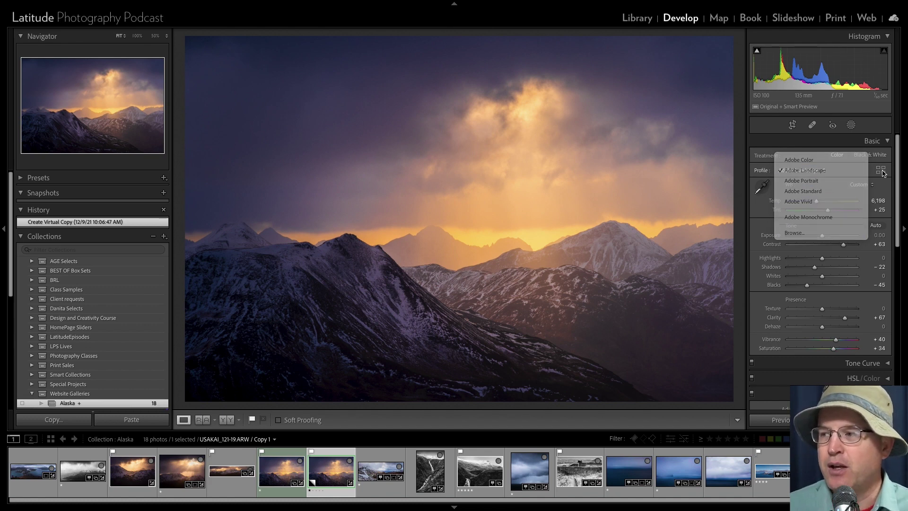
left_click(882, 171)
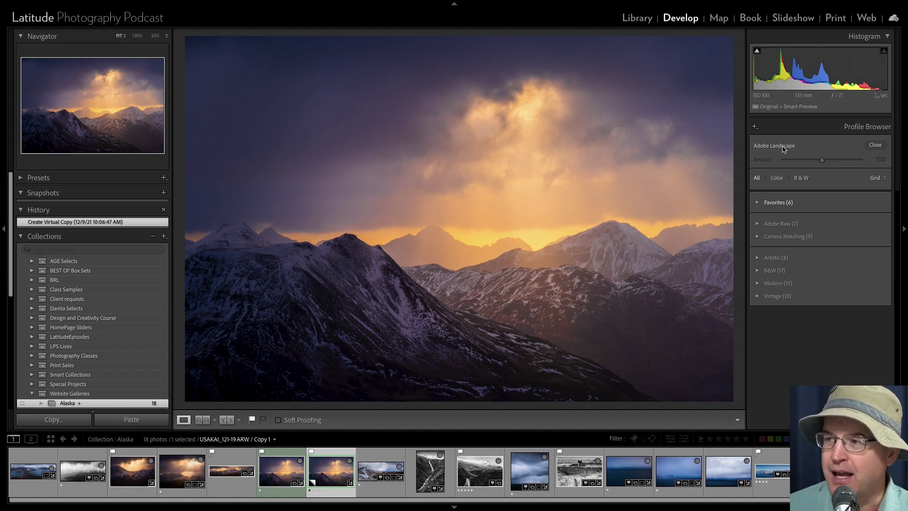
left_click(875, 146)
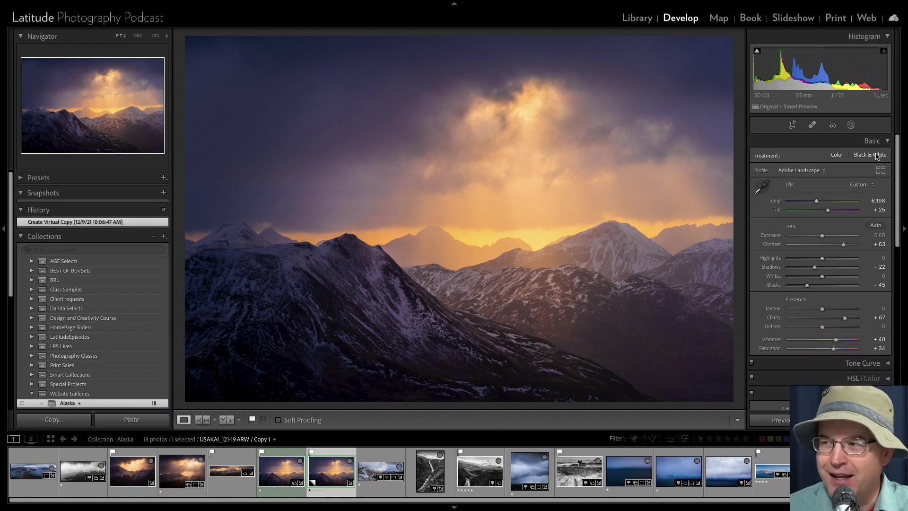
Step: Browse the Artistic profiles and apply Artistic 06 to the virtual copy
left_click(806, 171)
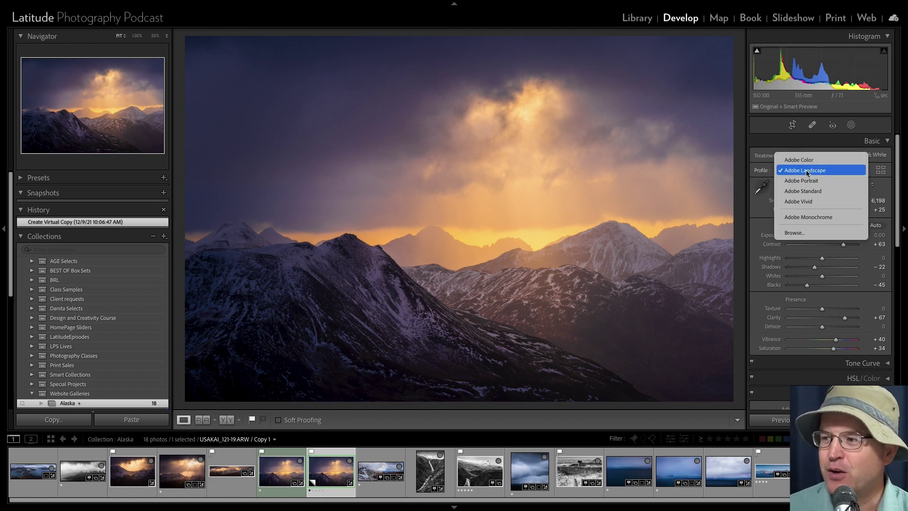
left_click(798, 234)
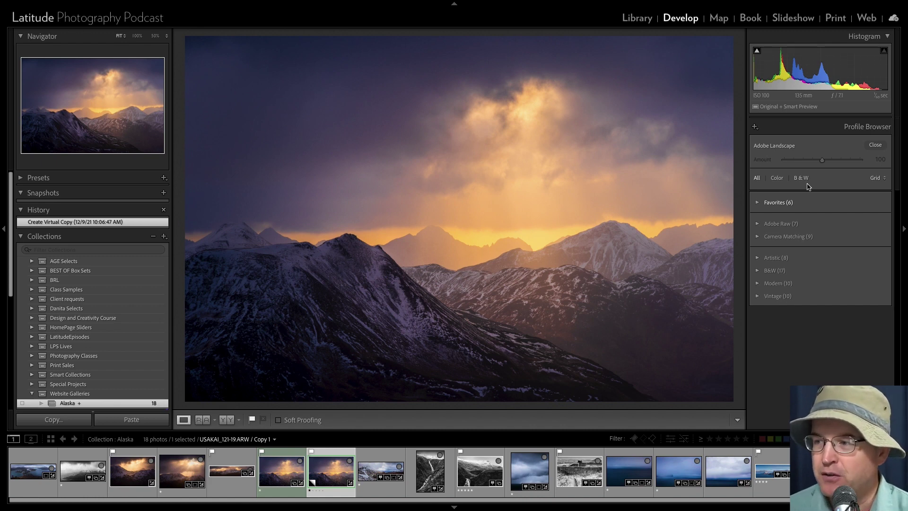
left_click(758, 260)
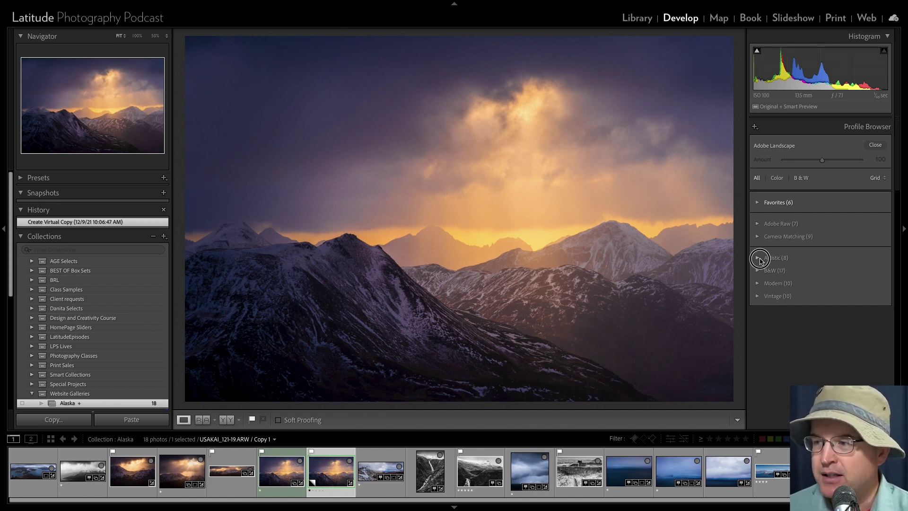
scroll(801, 298, "down", 1)
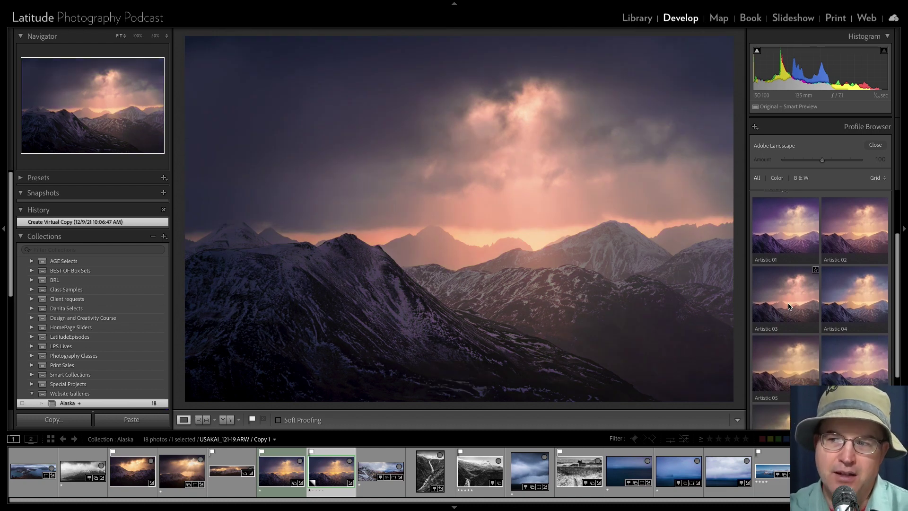
left_click(872, 296)
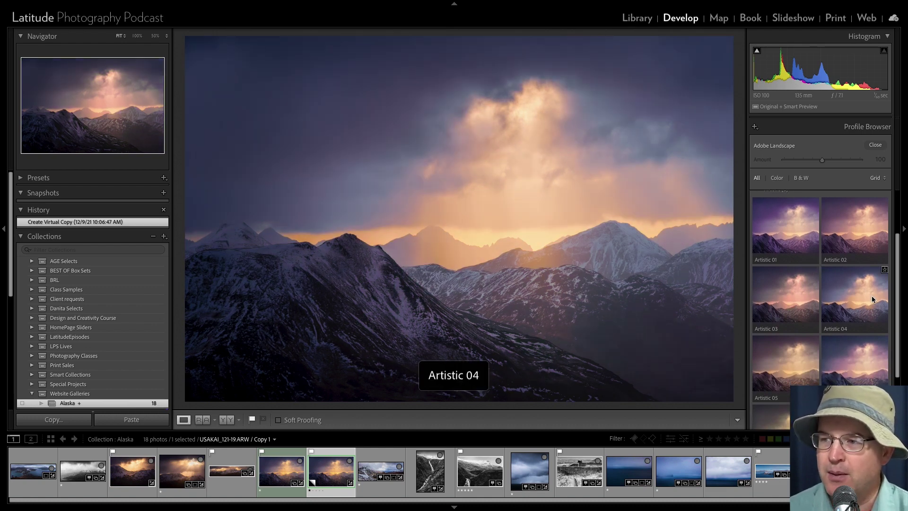
scroll(872, 299, "down", 1)
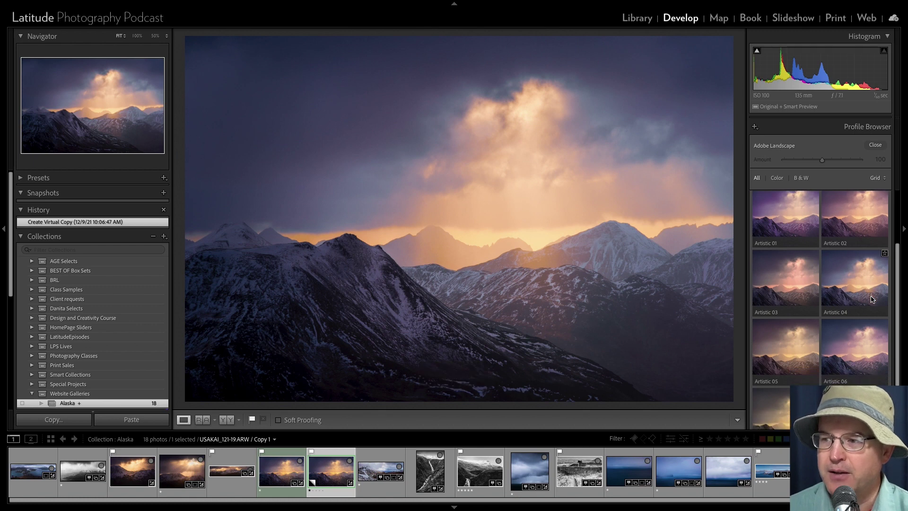
scroll(872, 299, "down", 2)
left_click(870, 296)
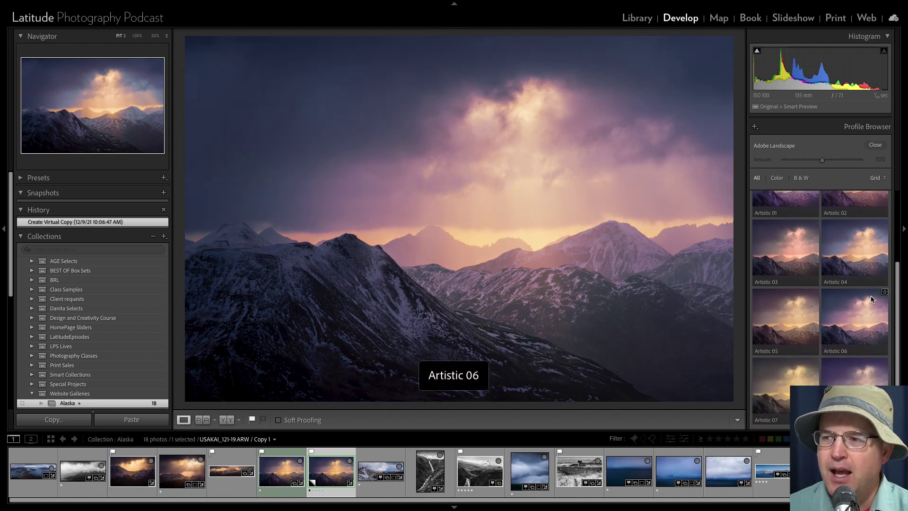
left_click(852, 316)
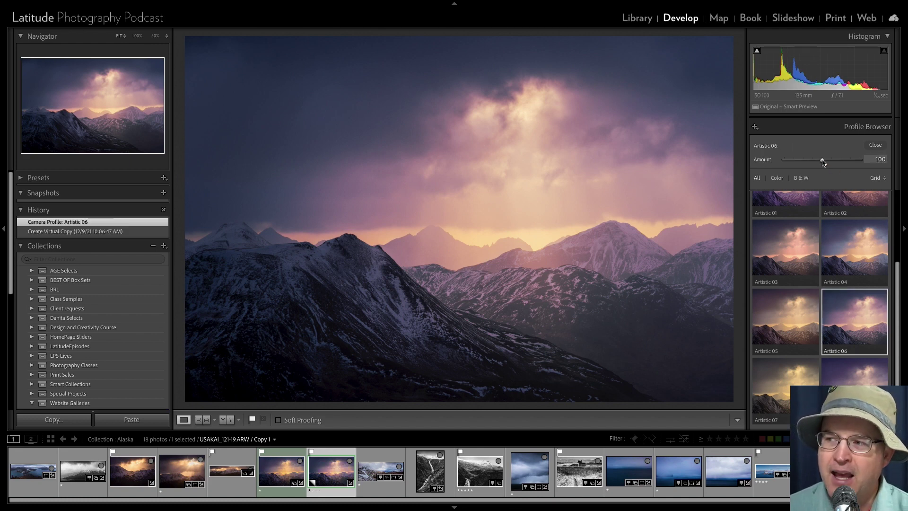
Step: Try the Artistic 06 profile at an amount of about 16, return it to 100 and close the profile browser
left_click_drag(823, 162, 790, 162)
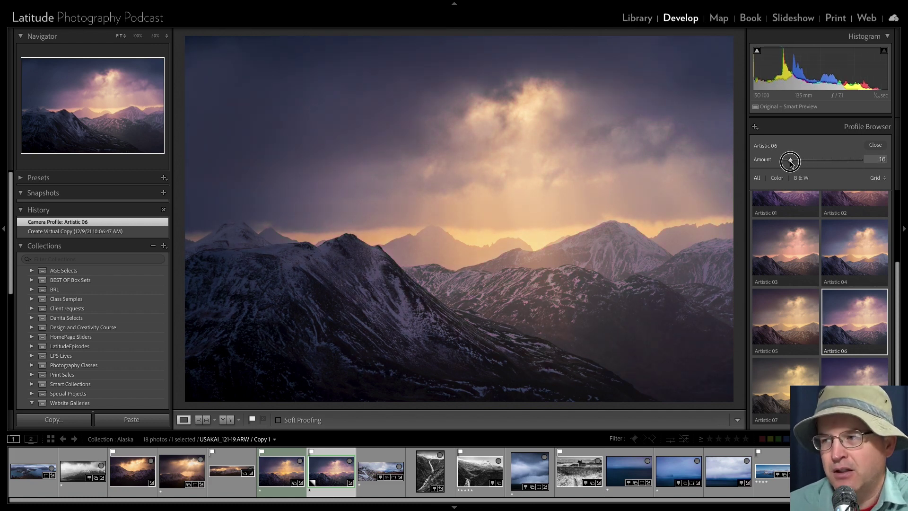
left_click_drag(790, 161, 822, 162)
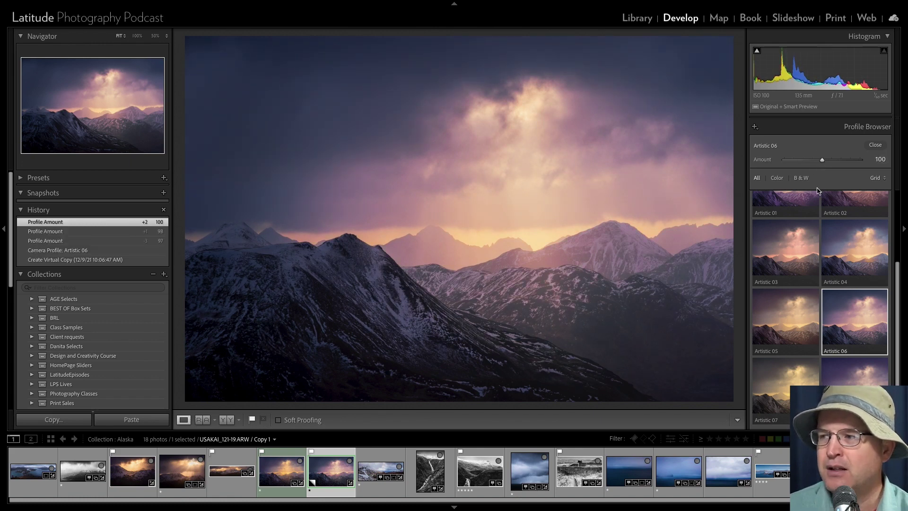
left_click(875, 146)
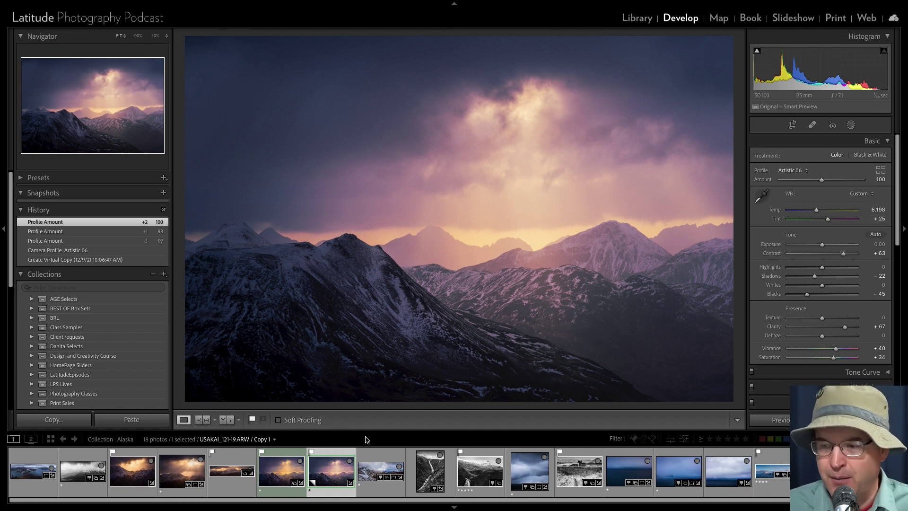
Step: Apply the Modern 05 profile to the virtual copy, with its amount kept at 100, and close the profile browser
left_click(286, 469)
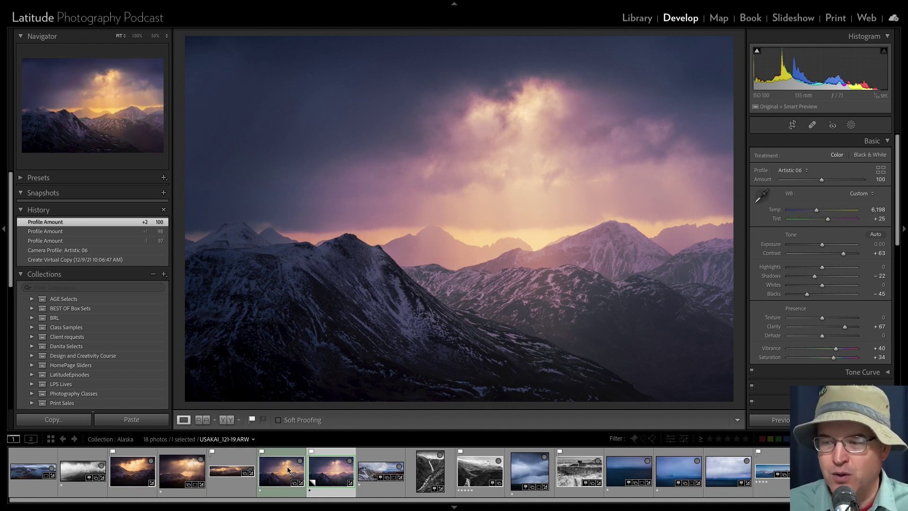
left_click(329, 472)
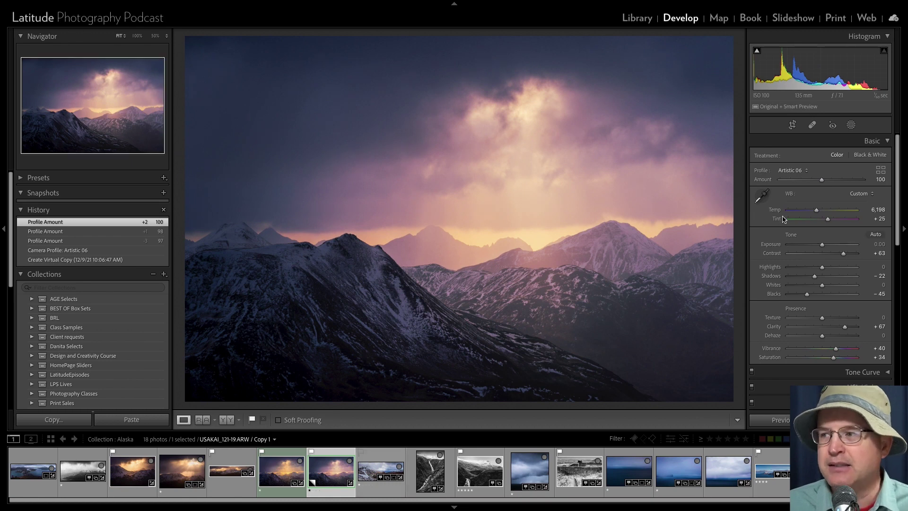
left_click(797, 170)
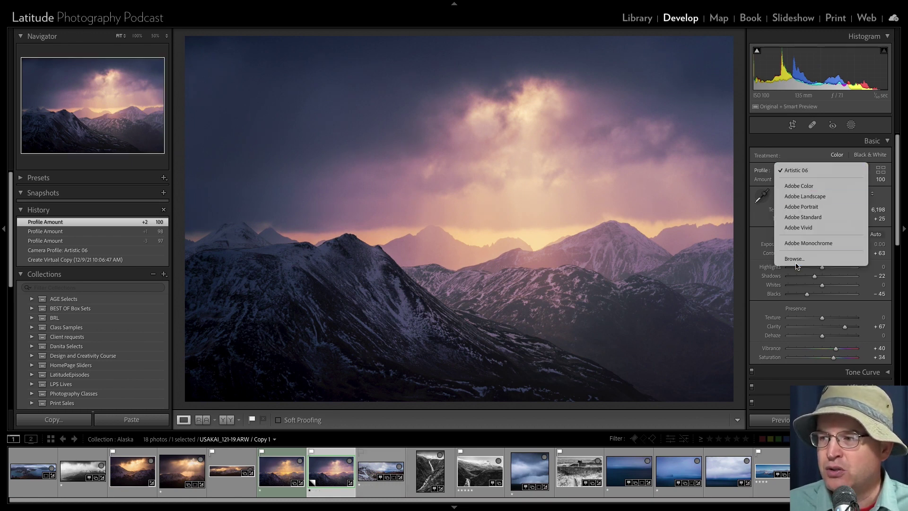
left_click(796, 258)
scroll(796, 331, "down", 1)
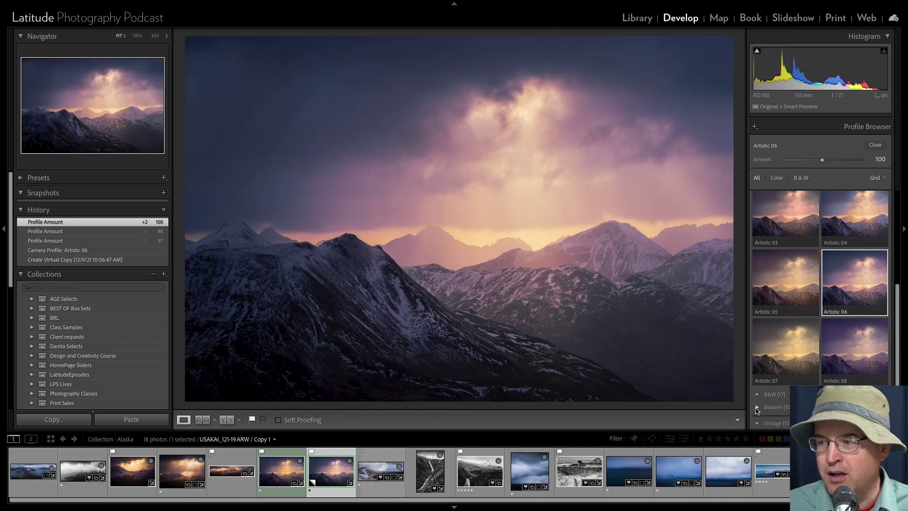
left_click(758, 406)
scroll(785, 359, "down", 2)
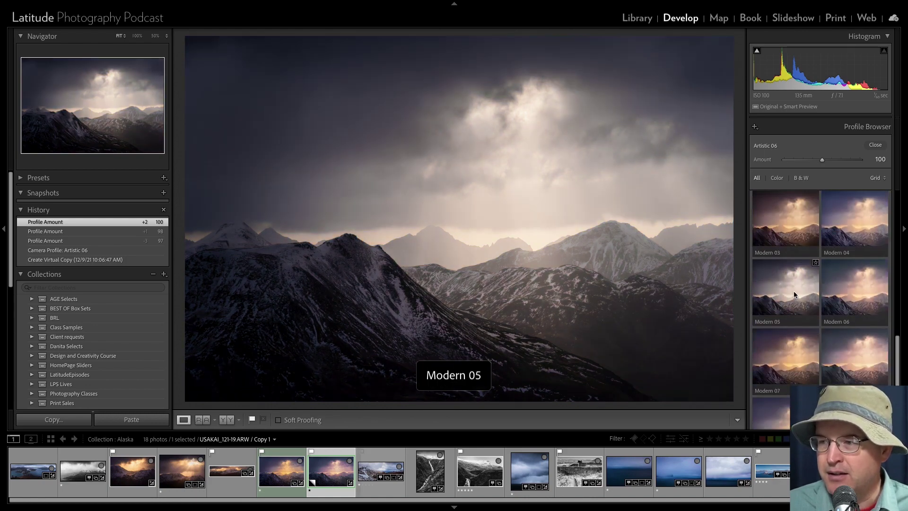
left_click(793, 290)
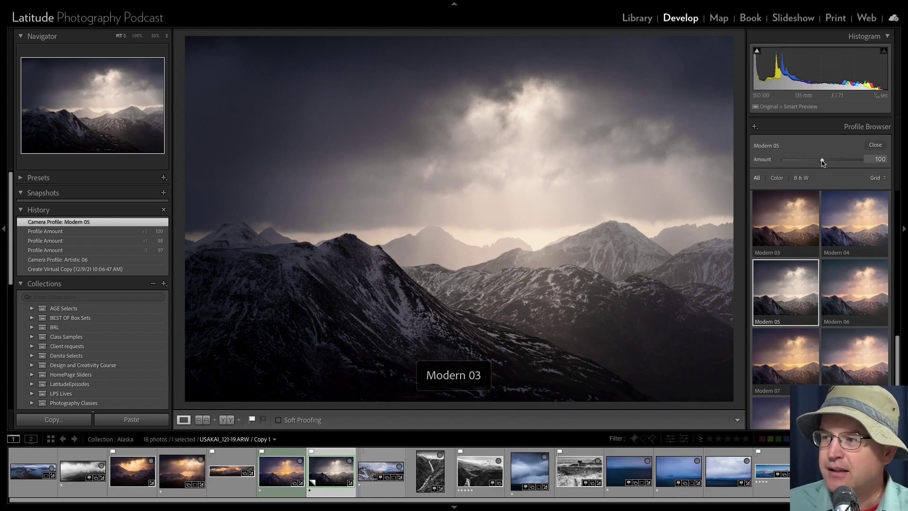
mouse_move(822, 160)
left_mouse_down()
mouse_move(848, 161)
mouse_move(783, 160)
mouse_move(821, 159)
left_mouse_up()
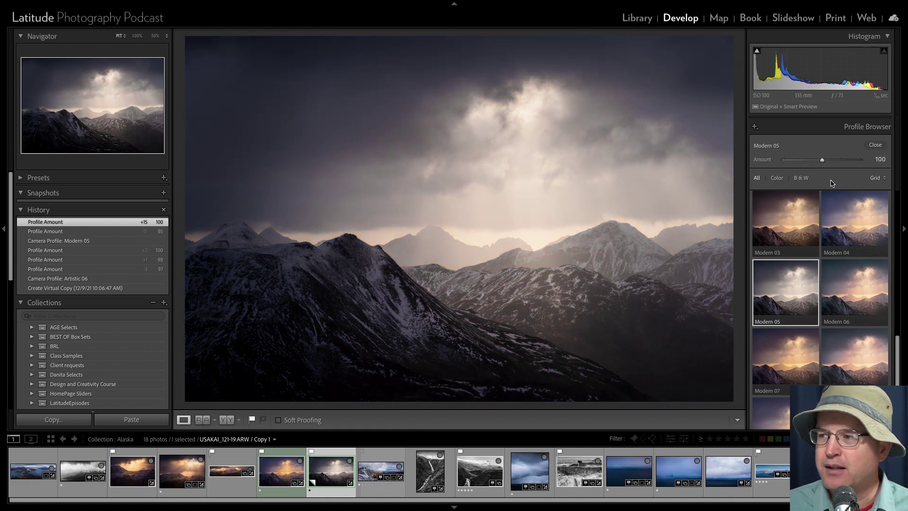
left_click(875, 145)
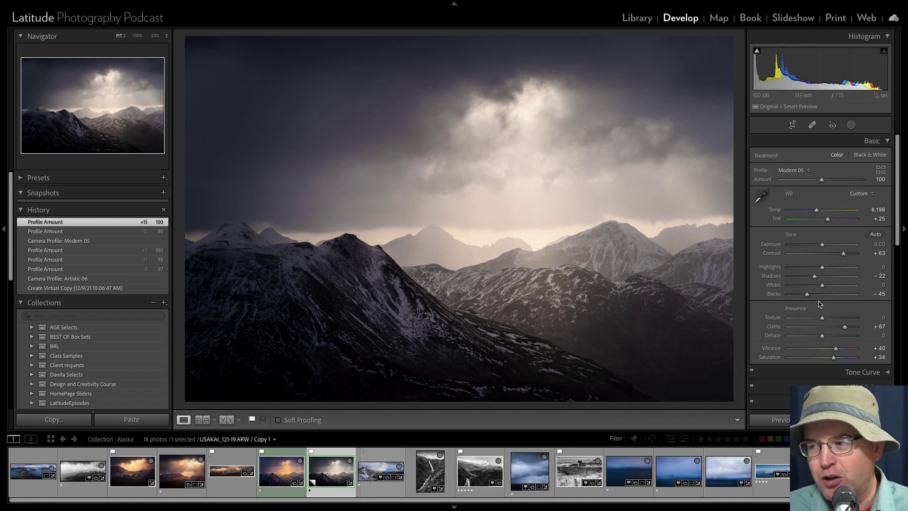
Step: Examine the Calibration settings, including the process version and the primary color sliders, and return to the Basic adjustments
scroll(819, 303, "down", 15)
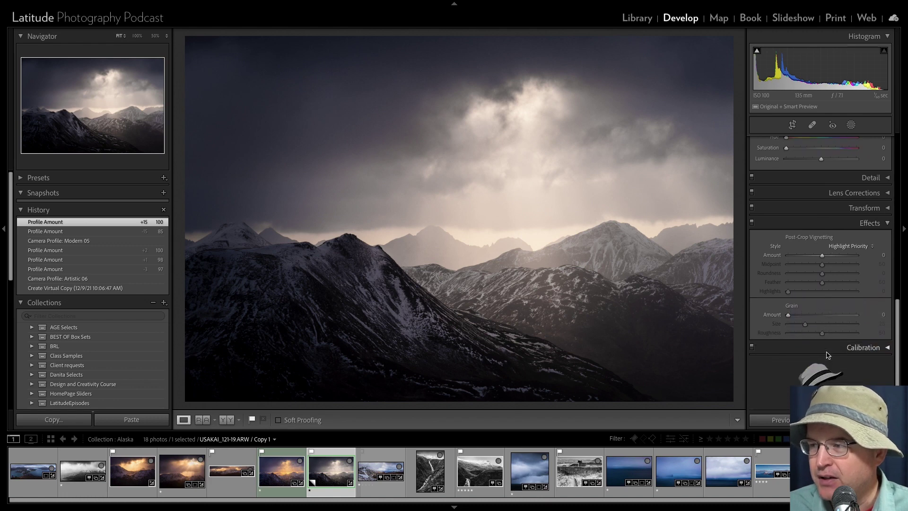
left_click(828, 351)
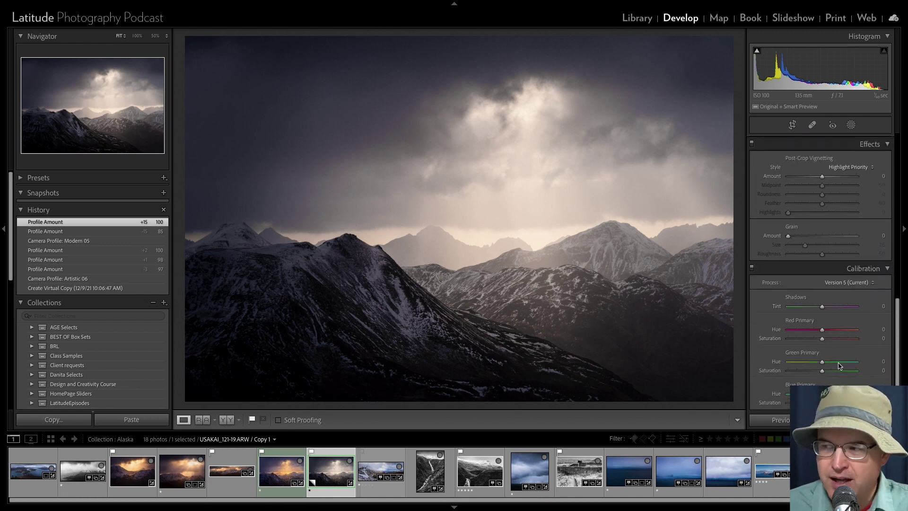
left_click(840, 273)
scroll(842, 271, "up", 5)
scroll(841, 271, "up", 4)
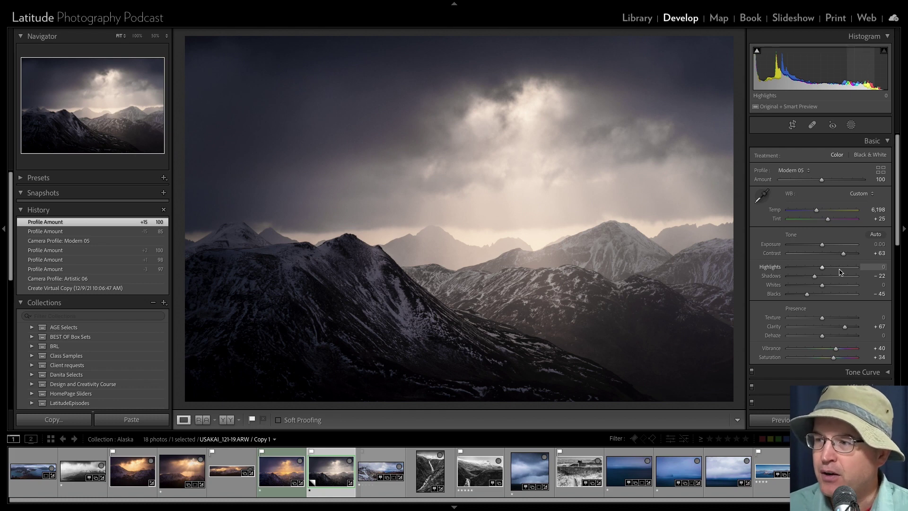
Step: Reset all develop settings of the virtual copy and keep Adobe Color as its profile
right_click(338, 469)
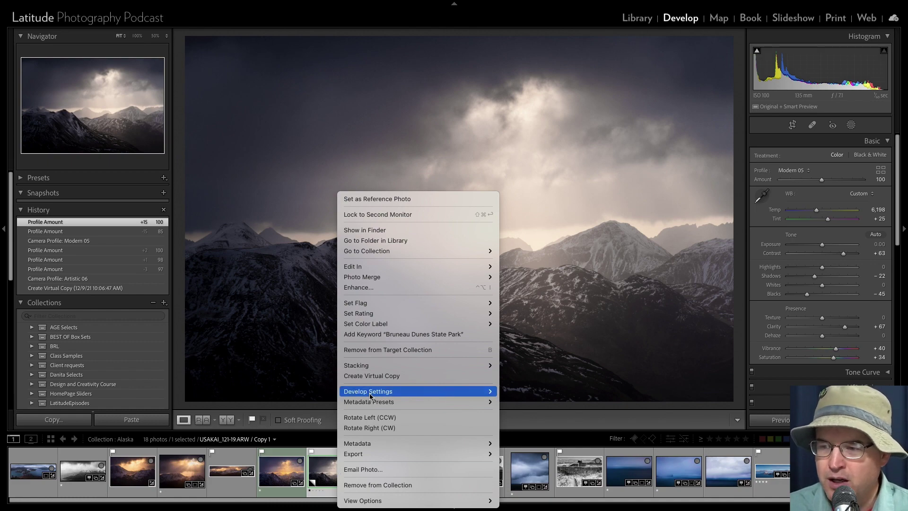
mouse_move(473, 391)
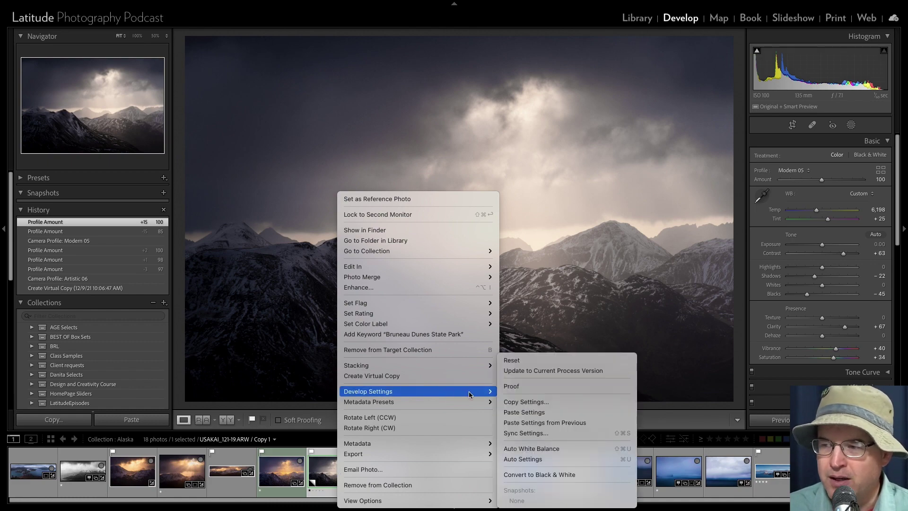
left_click(524, 364)
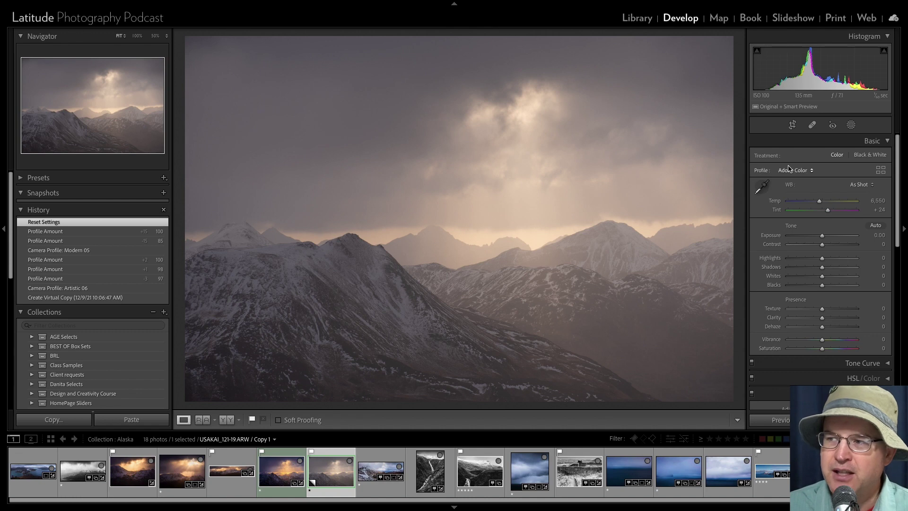
left_click(789, 170)
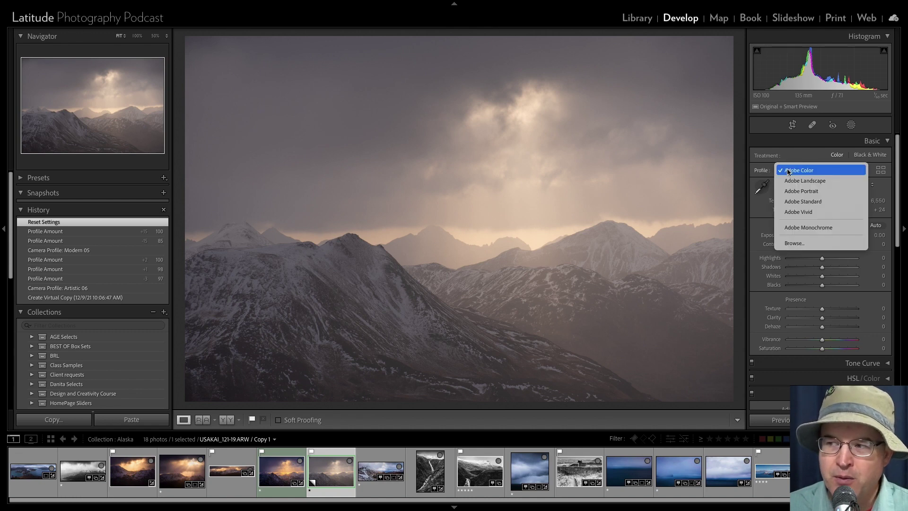
left_click(789, 170)
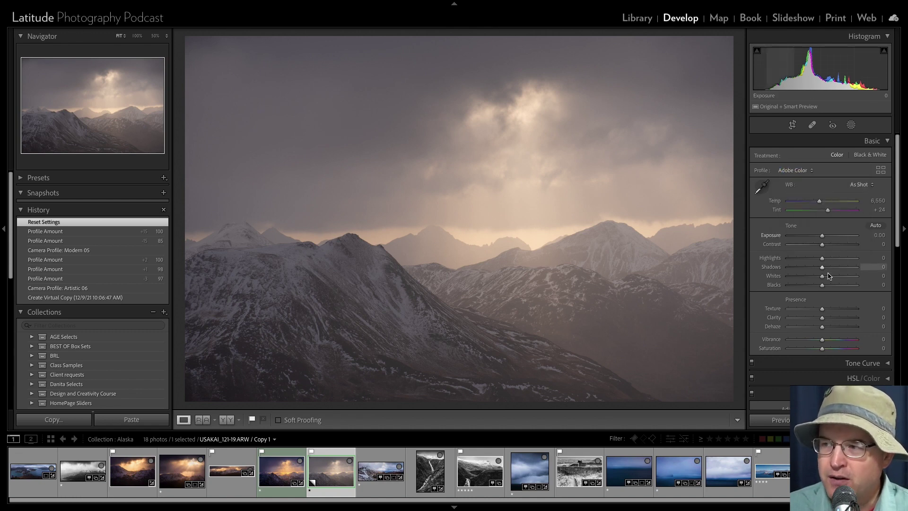
Step: Apply the Modern 05 profile to the reset copy, try an amount of 106, return it to 100 and close the profile browser
left_click(799, 168)
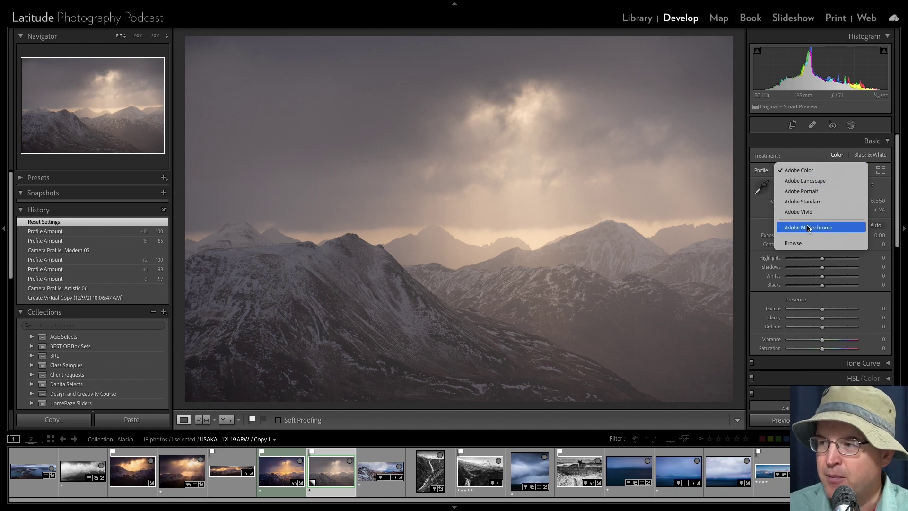
left_click(799, 243)
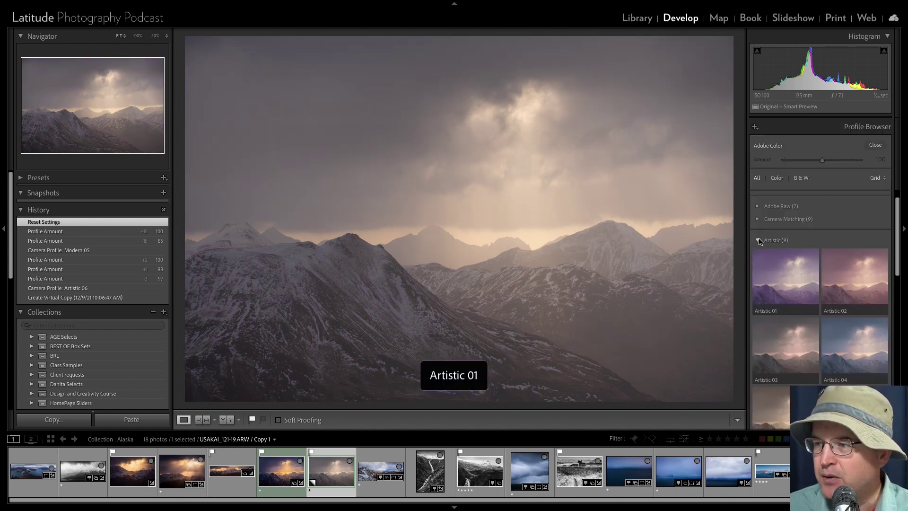
left_click(758, 241)
scroll(772, 288, "down", 5)
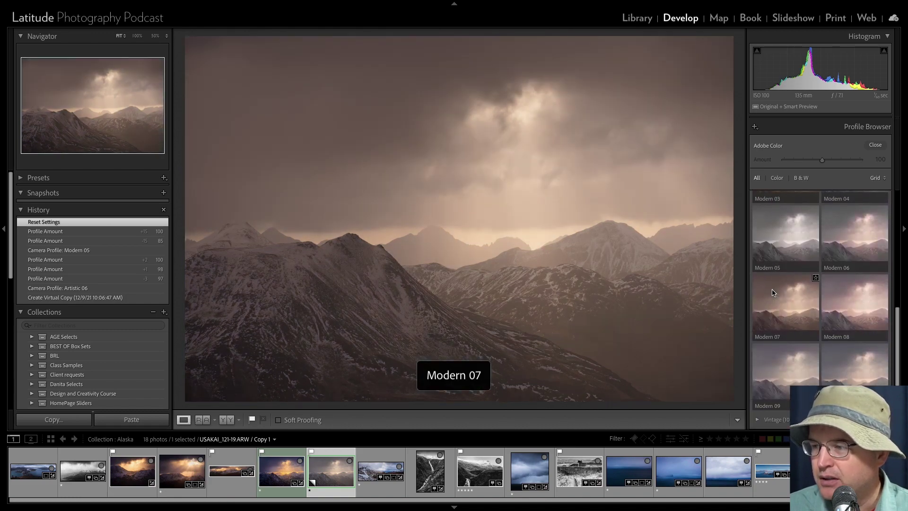
scroll(772, 294, "up", 1)
left_click(788, 270)
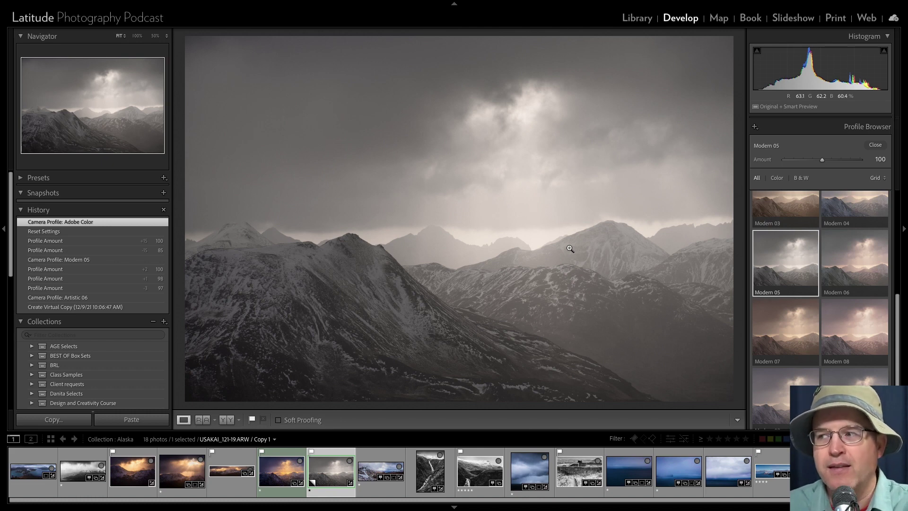
mouse_move(822, 160)
left_mouse_down()
mouse_move(847, 160)
mouse_move(782, 160)
mouse_move(846, 160)
mouse_move(825, 161)
left_mouse_up()
double_click(825, 160)
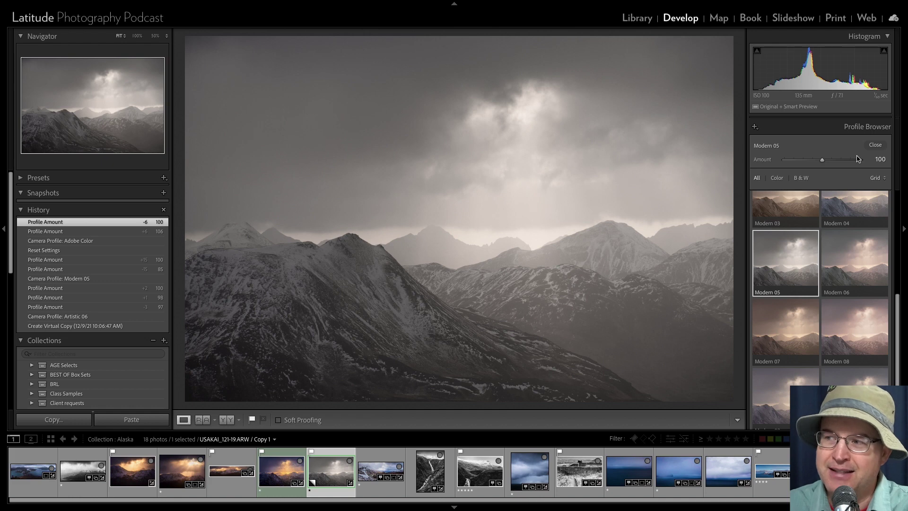
left_click(875, 145)
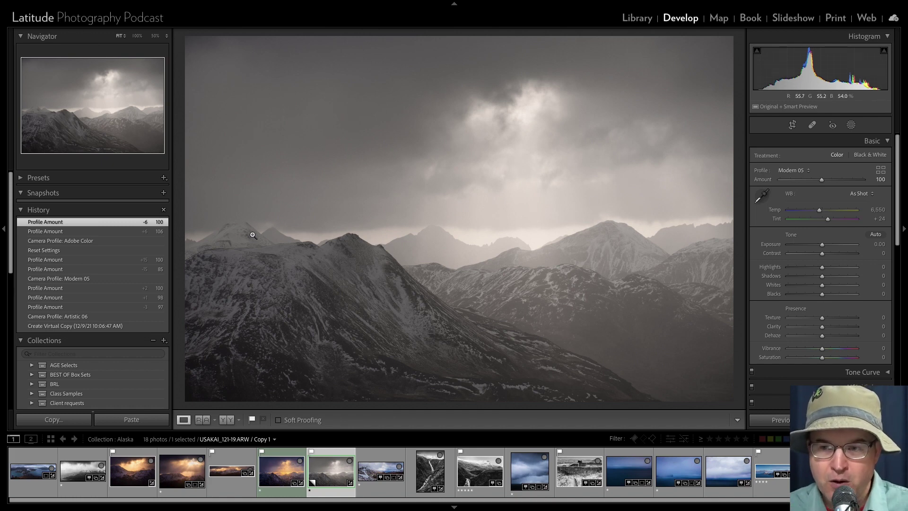
Step: Restore the edited Modern 05 history state from before the reset and look over the available white balance presets
left_click(70, 259)
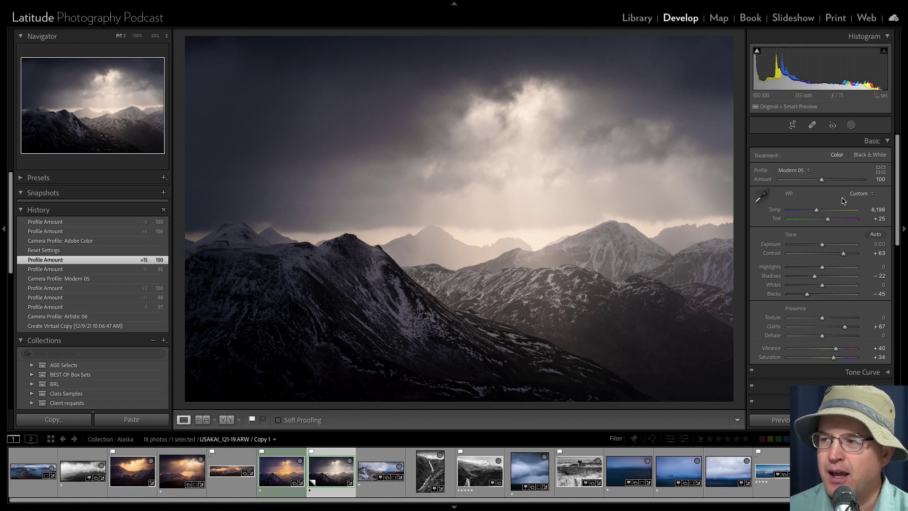
left_click(859, 195)
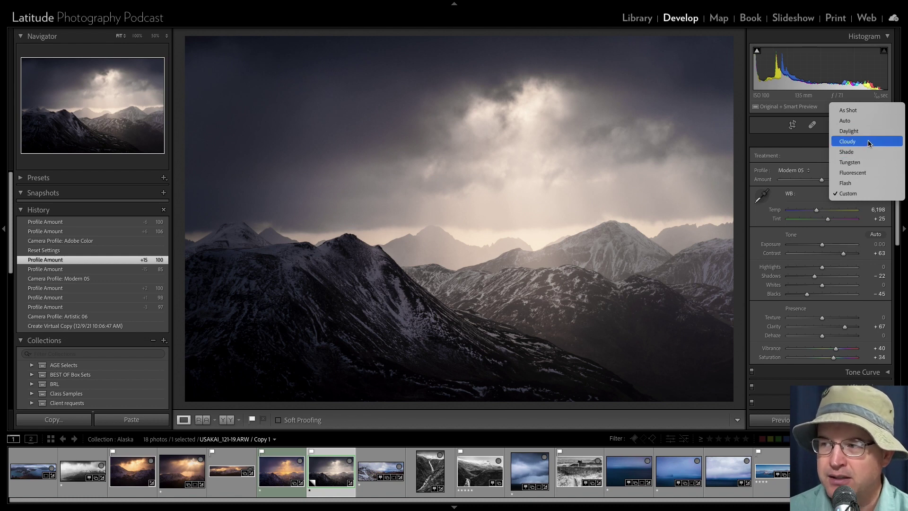
left_click(814, 206)
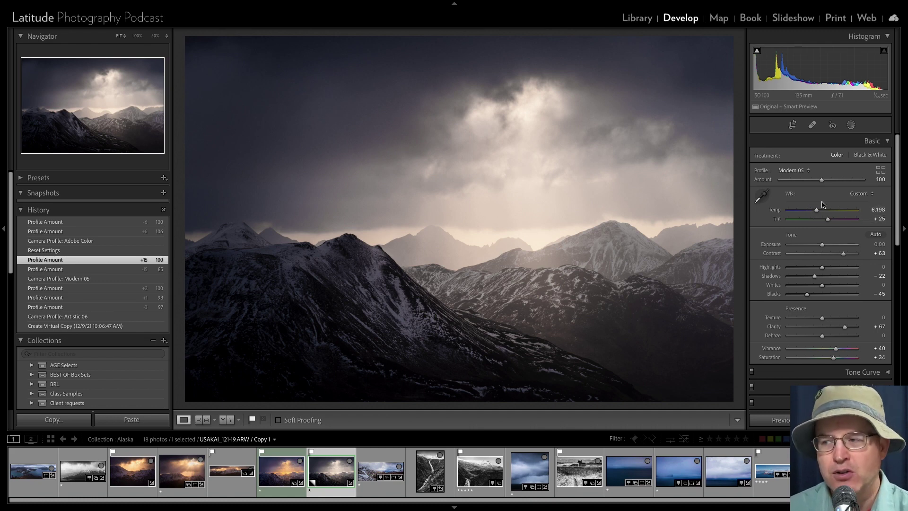
Step: Try sampling neutrals on the distant mountains and in the clouds, and fine-tune the white balance to temperature 6,195 and tint +22
left_click(765, 198)
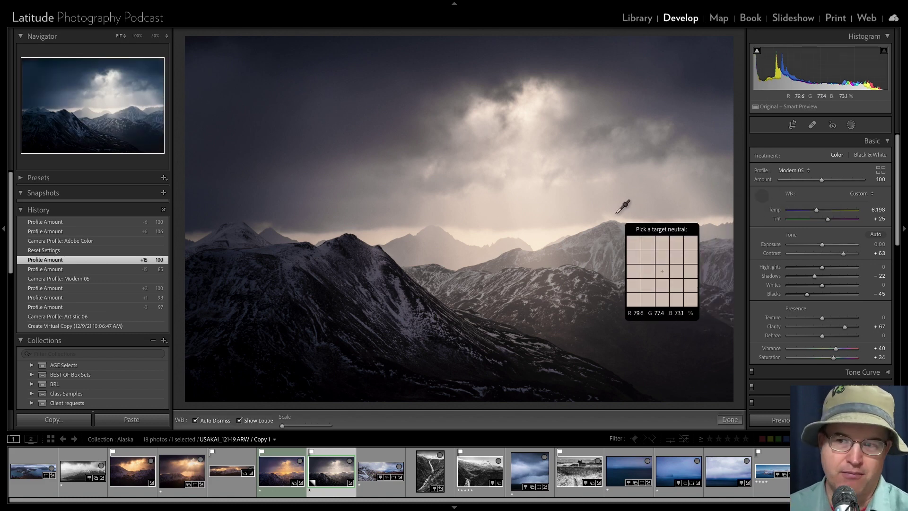
left_click(439, 242)
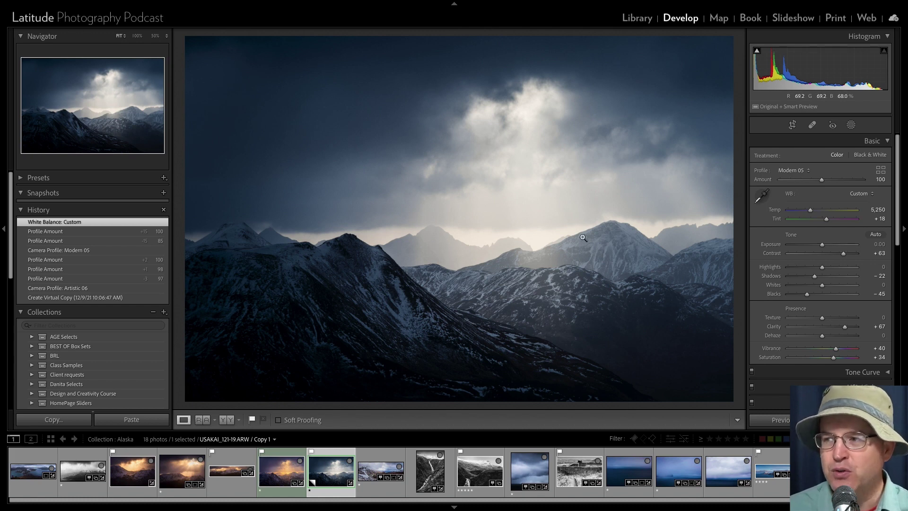
left_click(762, 195)
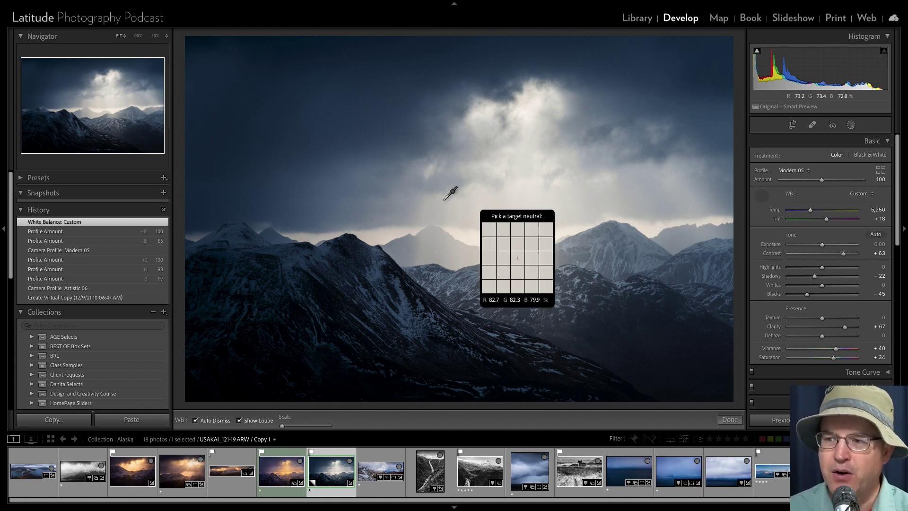
left_click(369, 206)
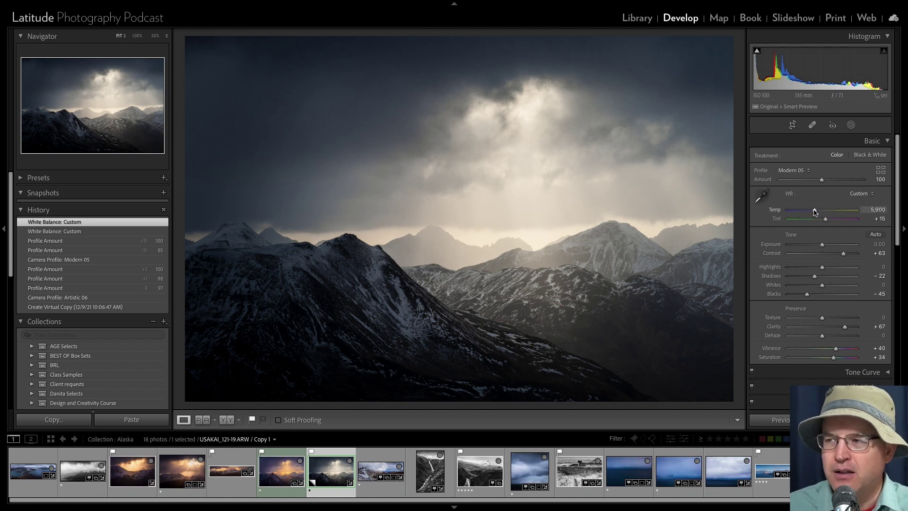
left_click_drag(814, 211, 828, 218)
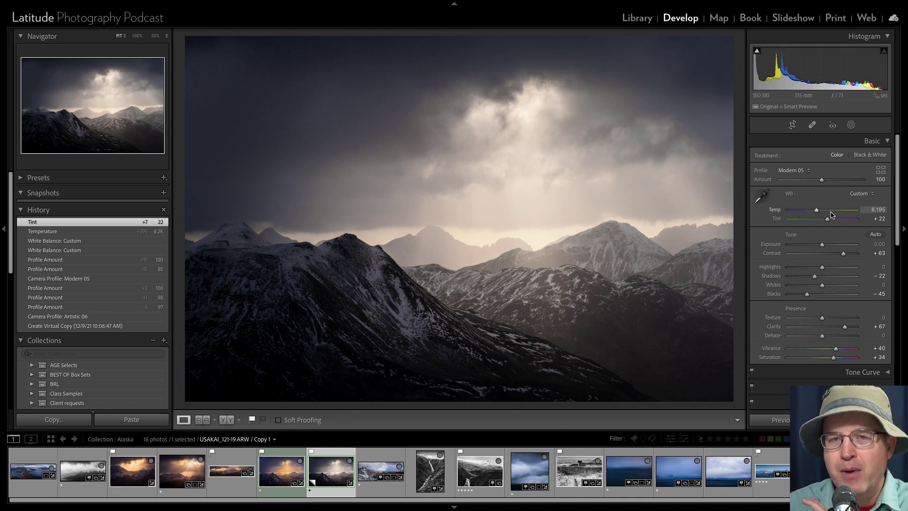
Step: Set the virtual copy's white balance to the Cloudy preset and view the preset list again
left_click(851, 198)
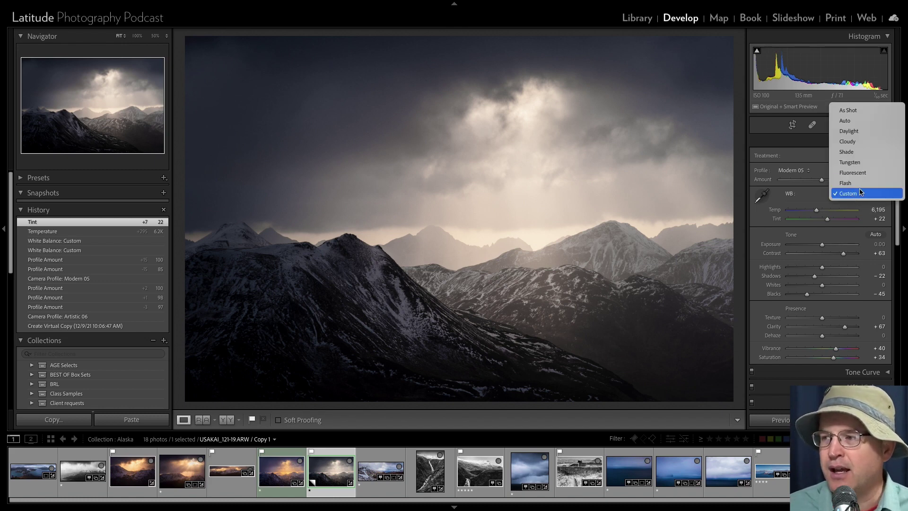
left_click(862, 146)
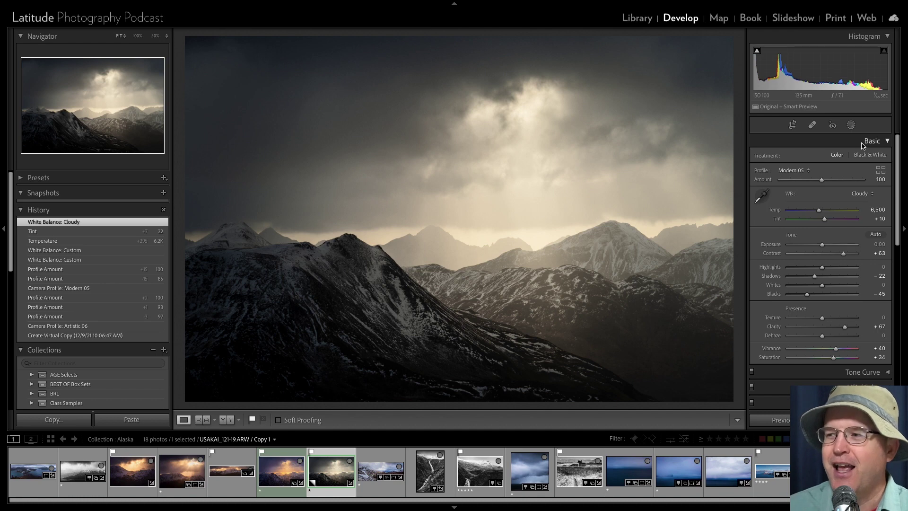
left_click(860, 193)
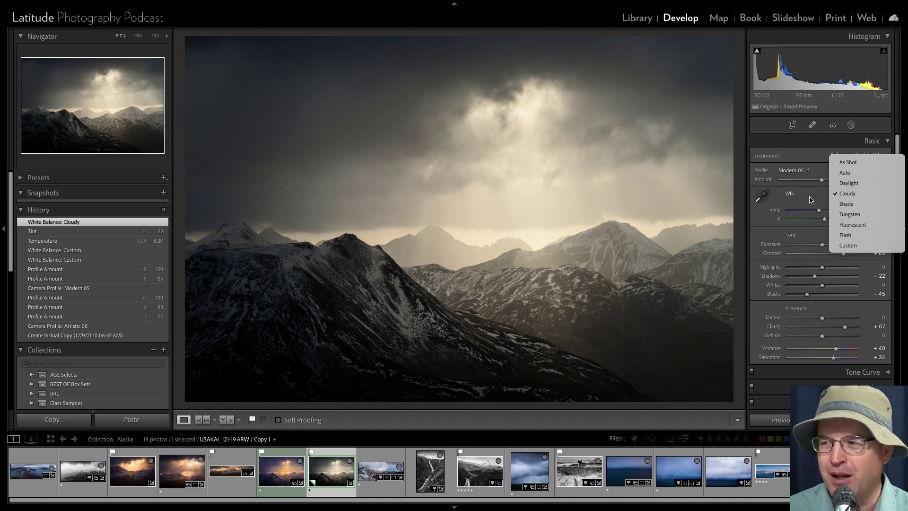
Step: View the original photo and its Basic settings for comparison, and return to the virtual copy
left_click(279, 471)
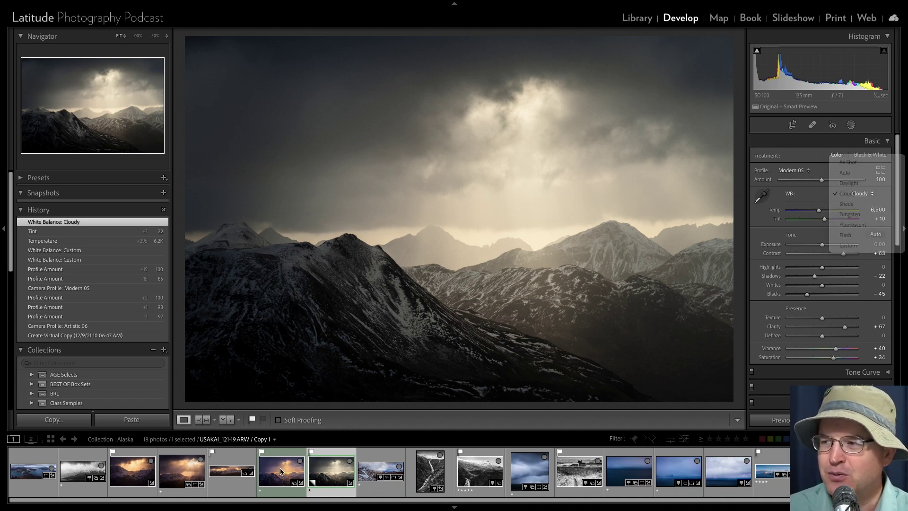
left_click(280, 472)
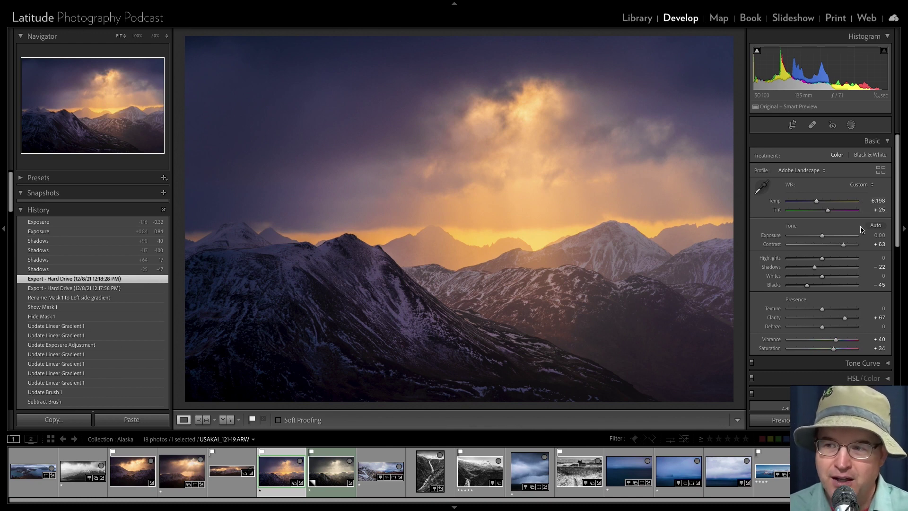
left_click(331, 476)
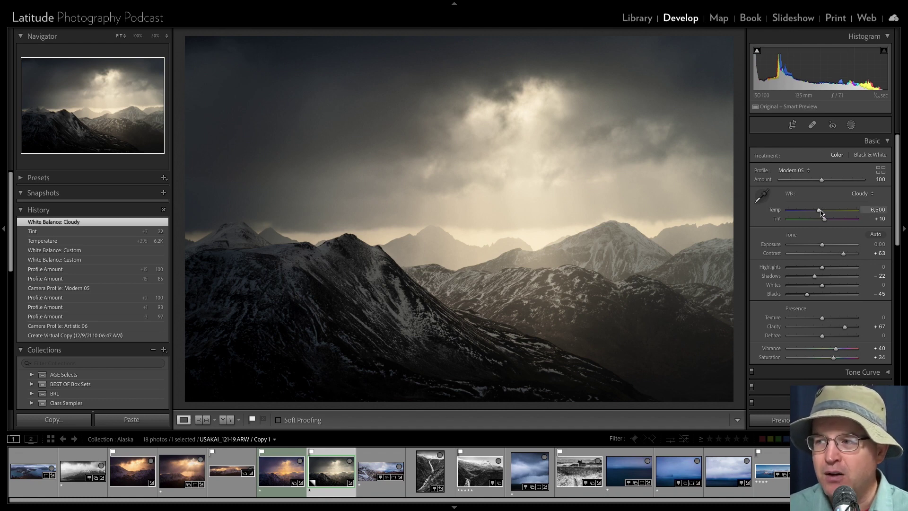
Step: Try color temperatures of 14,826, 3,564, 3,529 and 14,808, and restore the Cloudy white balance from the history
left_click_drag(820, 212, 845, 213)
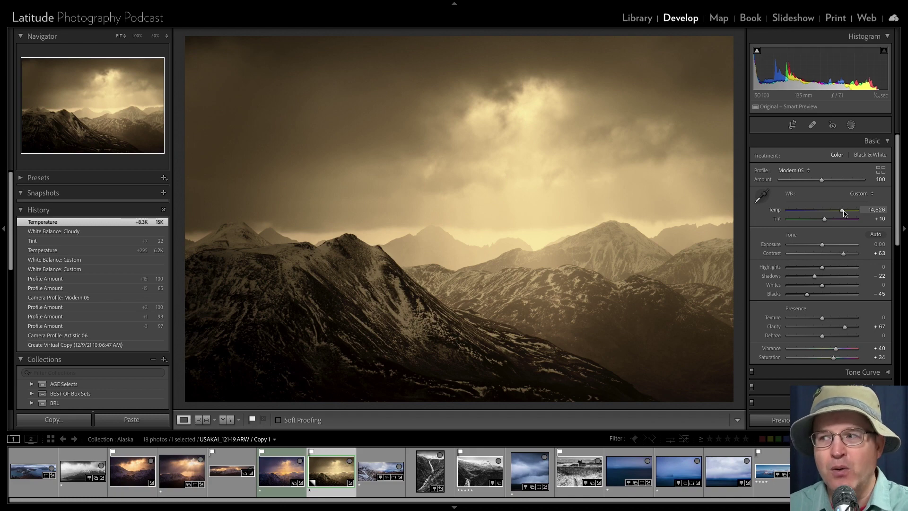
left_click_drag(845, 213, 800, 215)
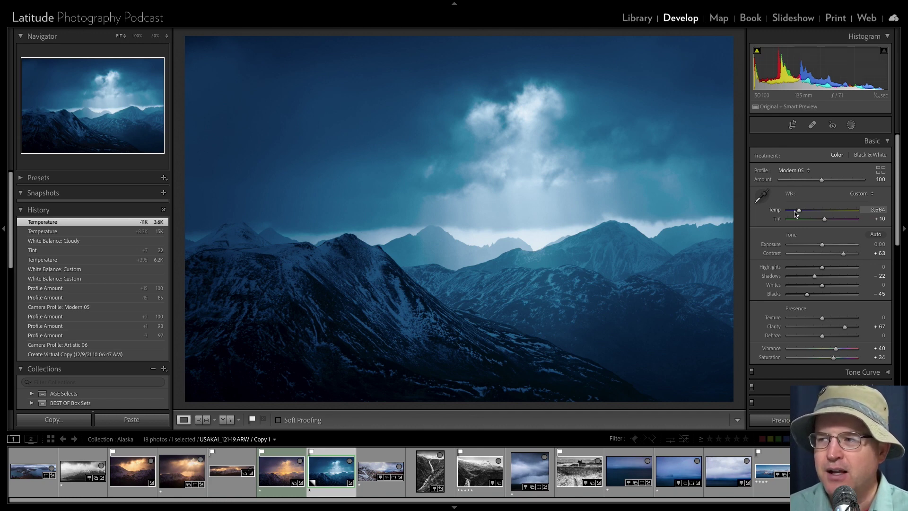
left_click_drag(798, 212, 799, 213)
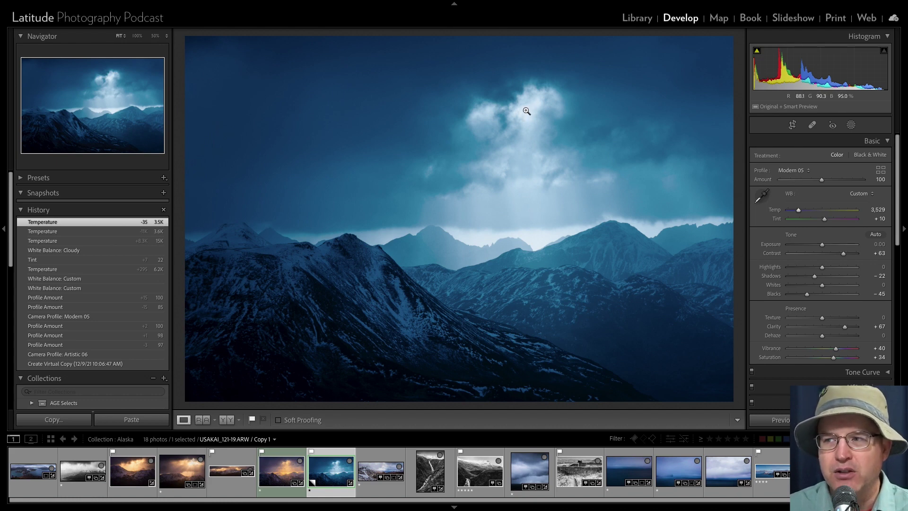
left_click(842, 210)
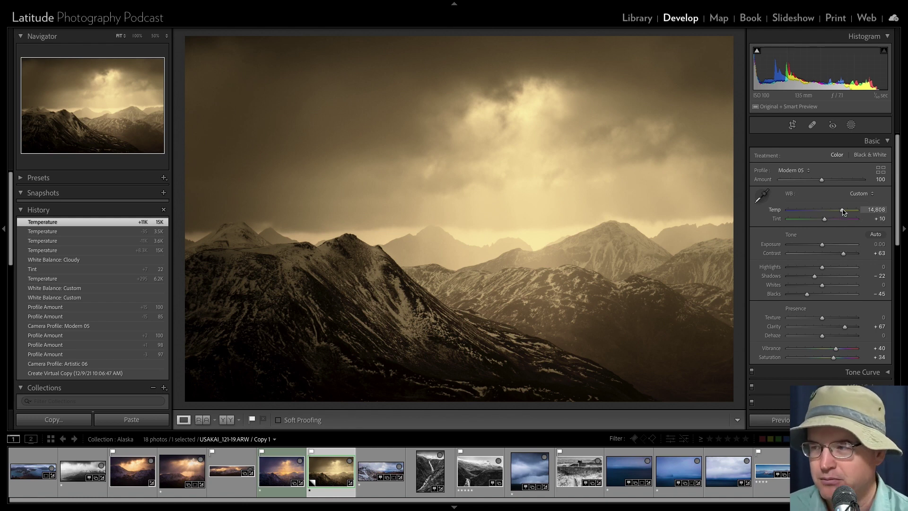
left_click(62, 250)
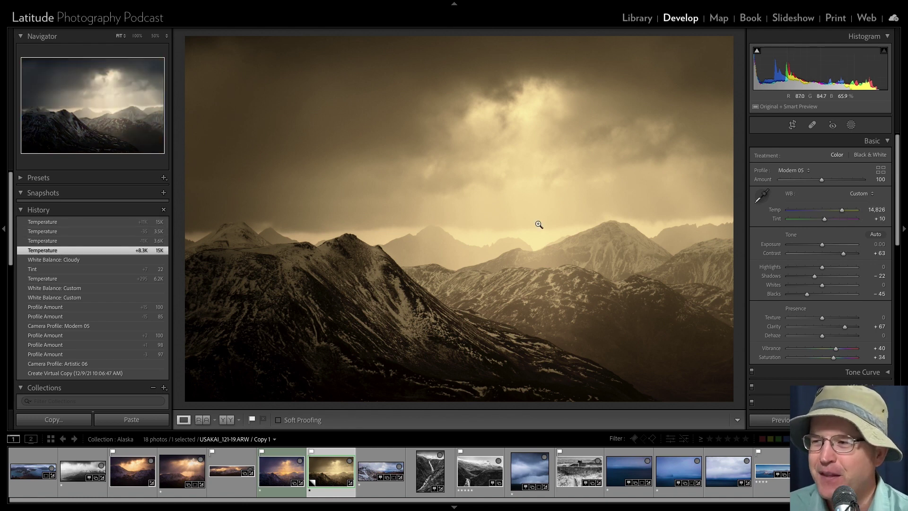
left_click(86, 260)
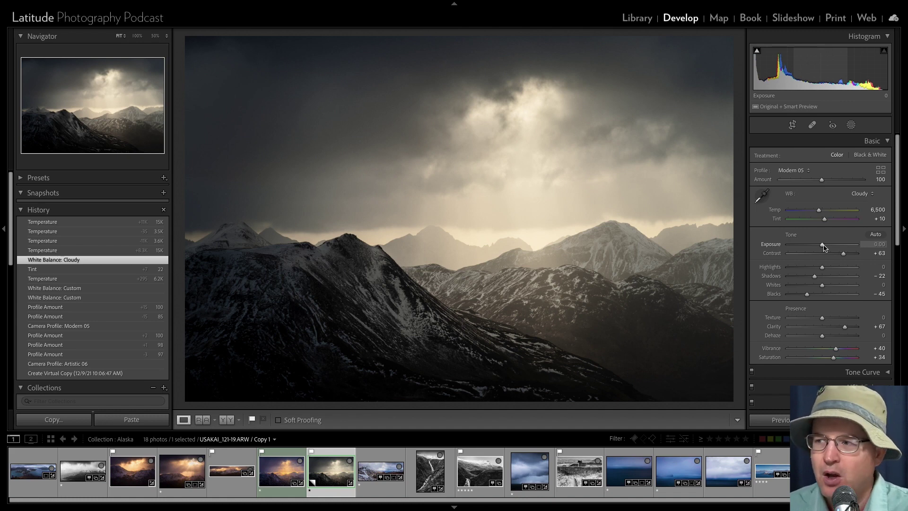
Step: Try an exposure of +2.00 on the virtual copy and return it to 0
left_click(870, 244)
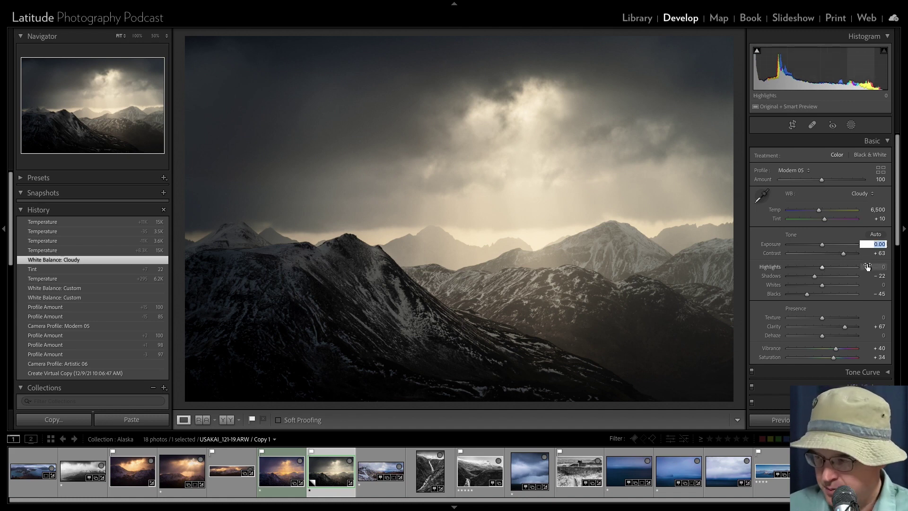
type("2")
key("Tab")
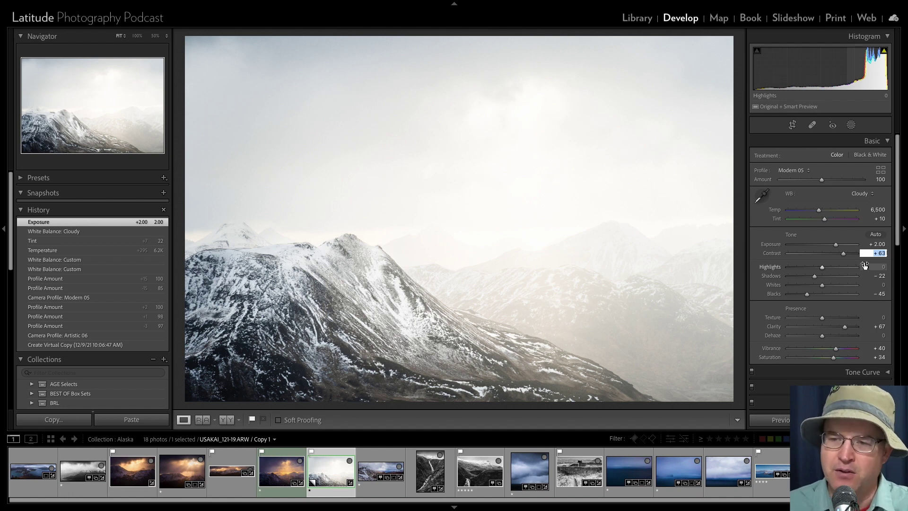
key("shift+Tab")
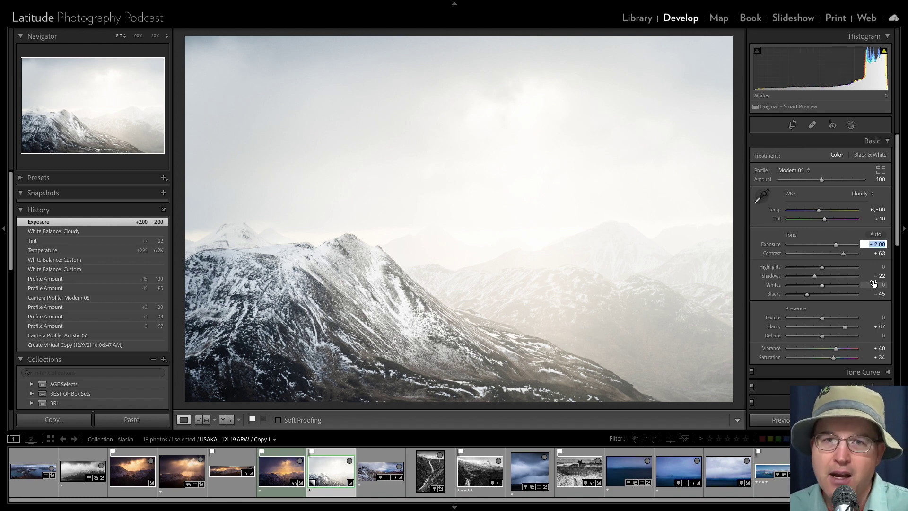
type("0")
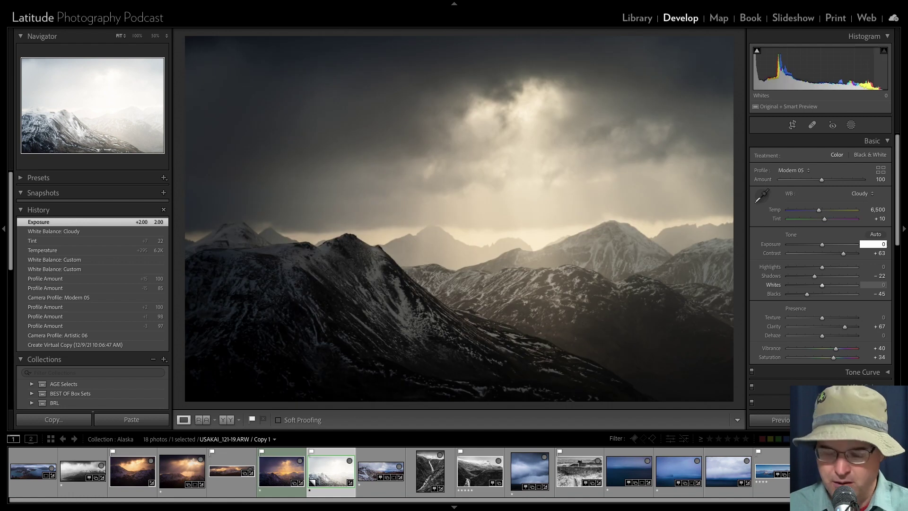
key("Tab")
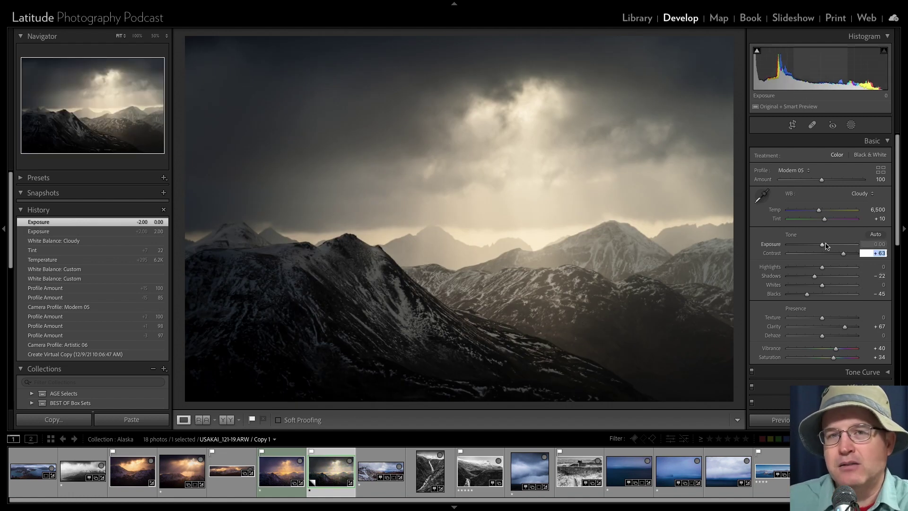
Step: Try an exposure of 0.33, and set it to -0.33 instead
key("shift+Tab")
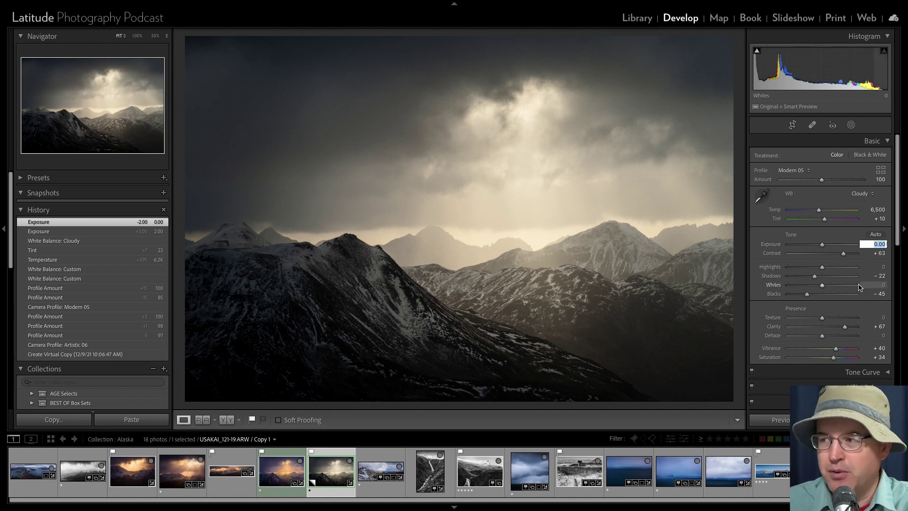
type(".33")
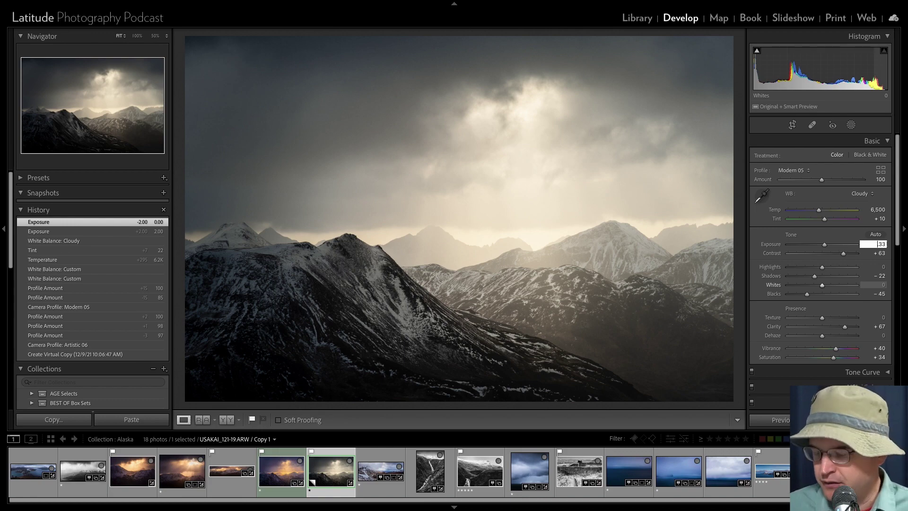
key("Return")
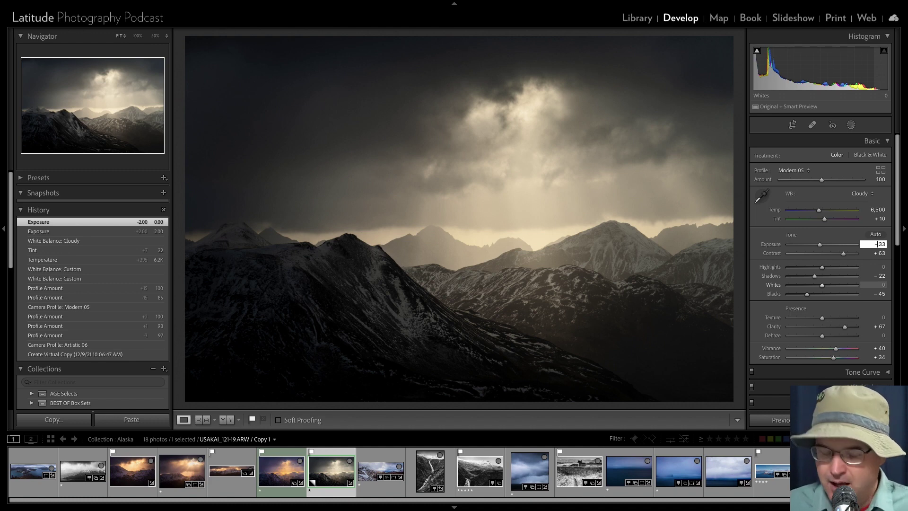
key("Tab")
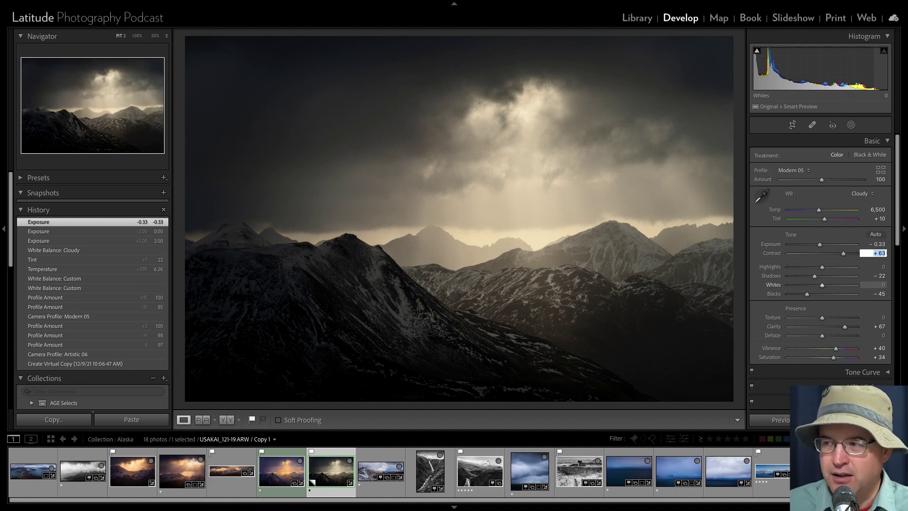
Step: Try a contrast of 0 on the virtual copy, and set it to 100 instead
type("0")
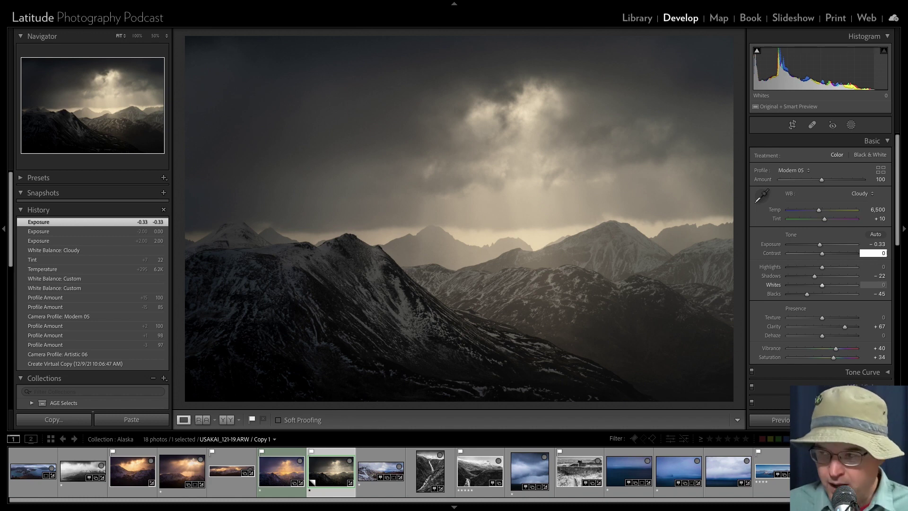
key("Return")
type("1")
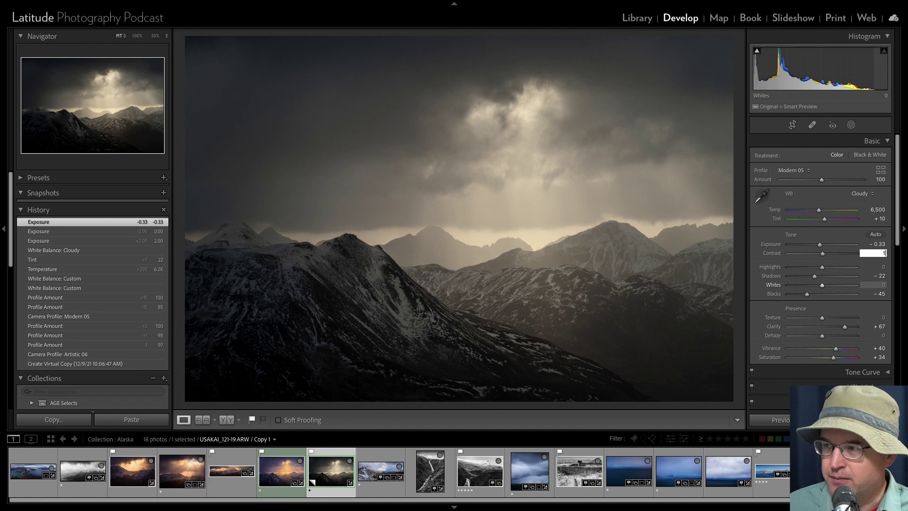
type("00")
key("Return")
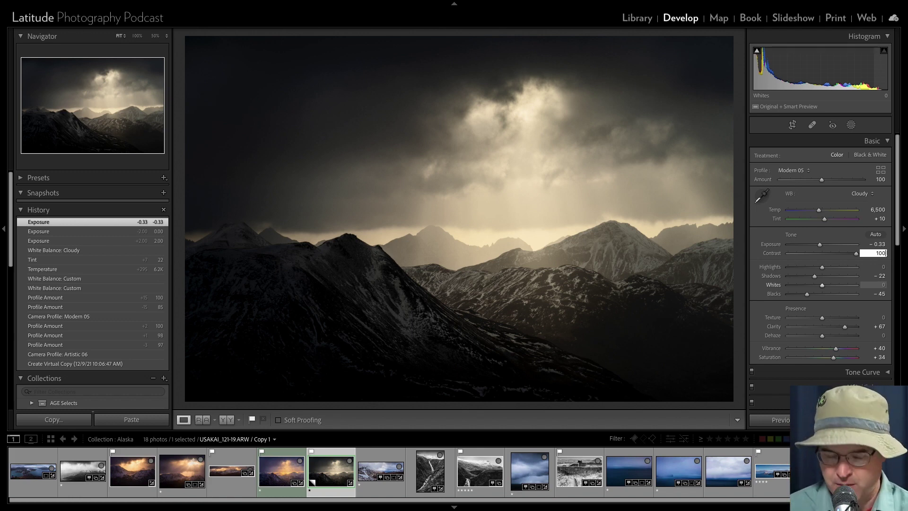
Step: Set the virtual copy's exposure to 0.33
key("shift+Tab")
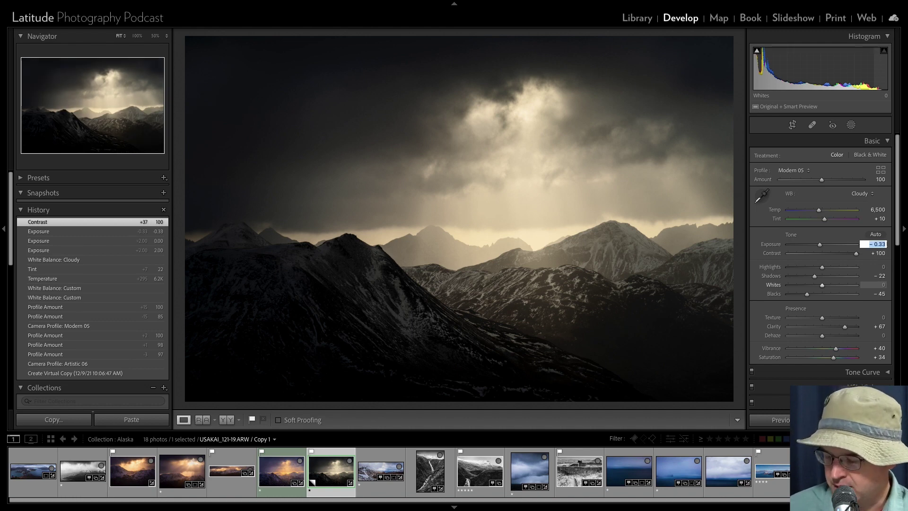
type(".33")
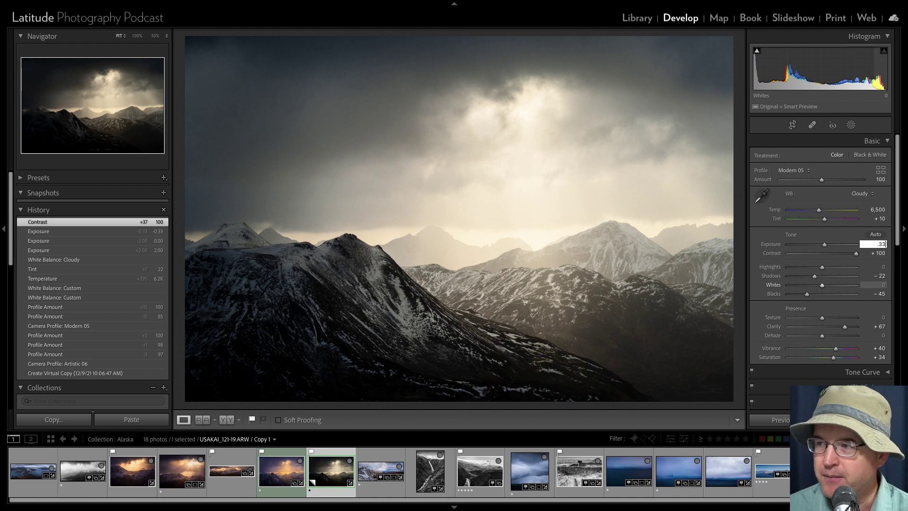
key("Tab")
Step: Try contrasts of 0, 100 and -100 at the brighter exposure, and set the contrast to 66
type("0")
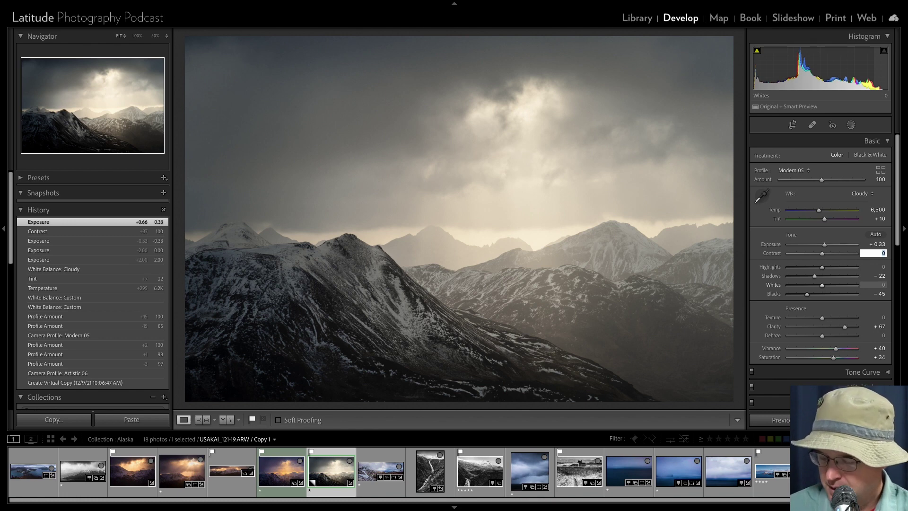
key("BackSpace")
type("100")
key("Return")
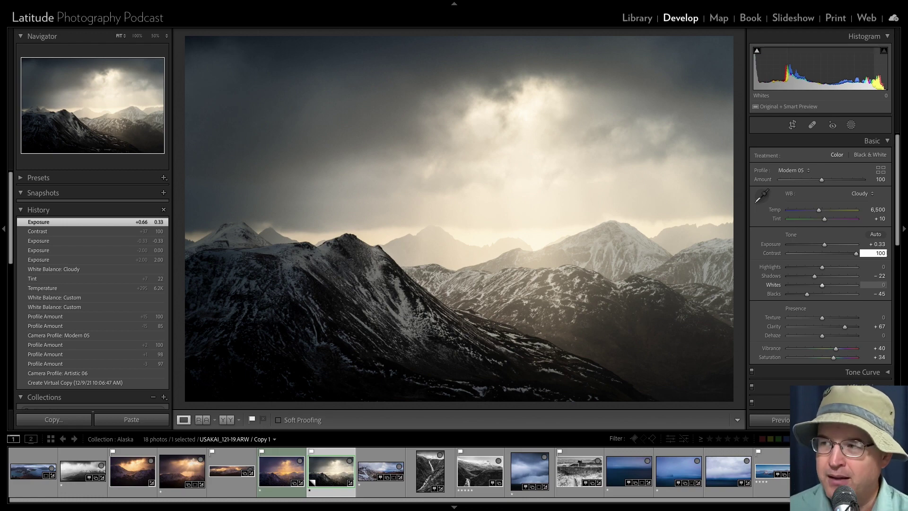
key("Return")
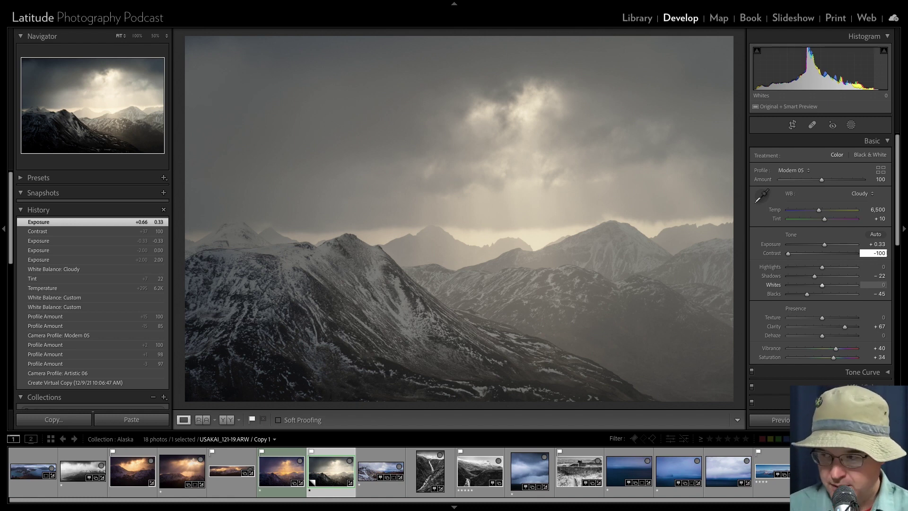
key("BackSpace")
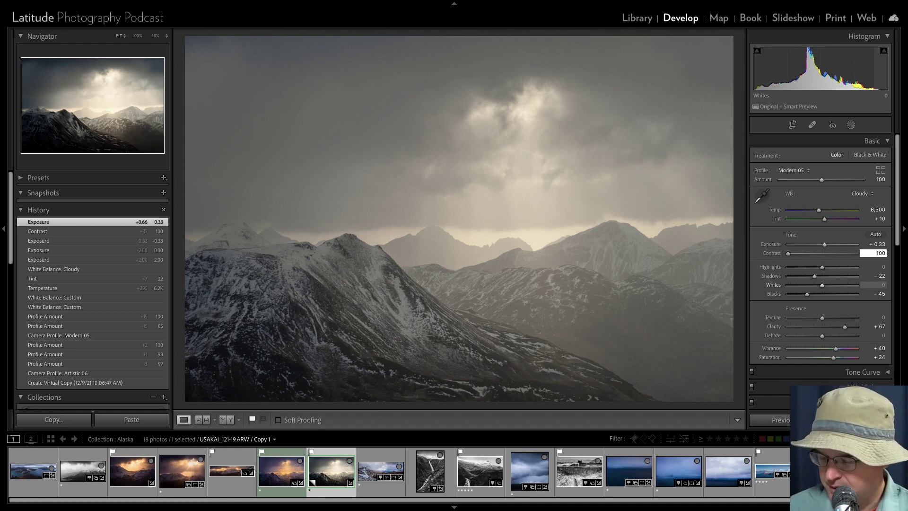
key("Return")
type("66")
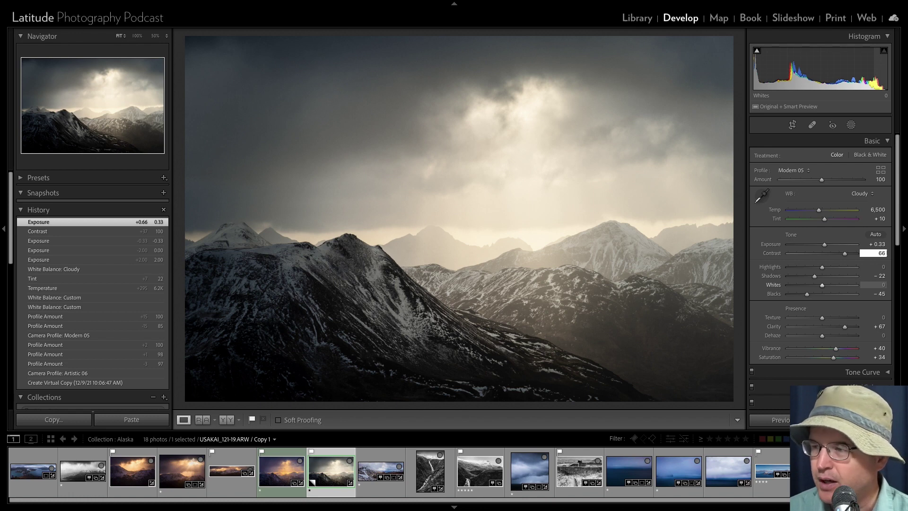
key("Tab")
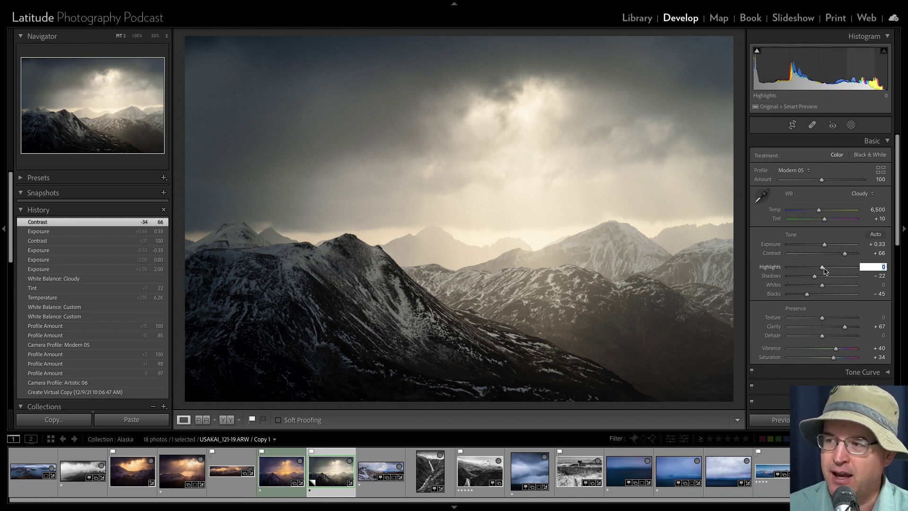
Step: Try highlights of +16 and -53, and set the highlights to -56
left_click_drag(823, 269, 827, 269)
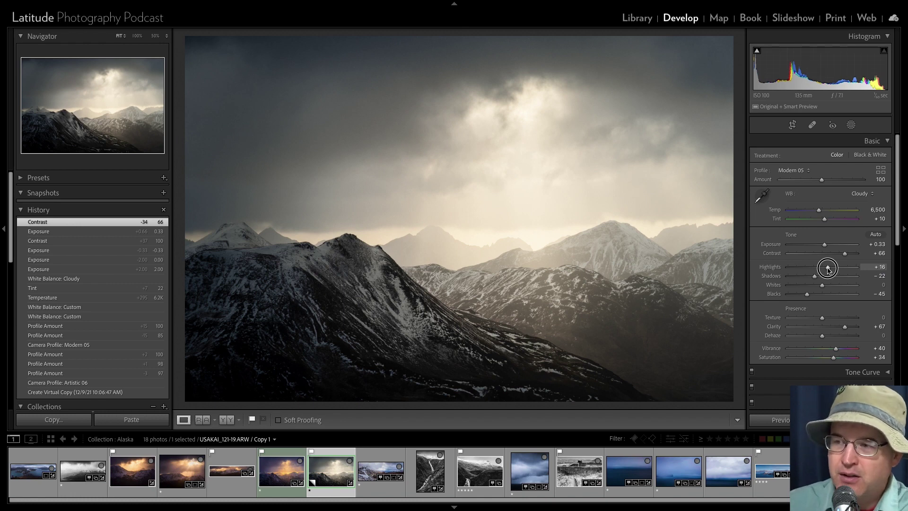
left_click_drag(828, 269, 804, 271)
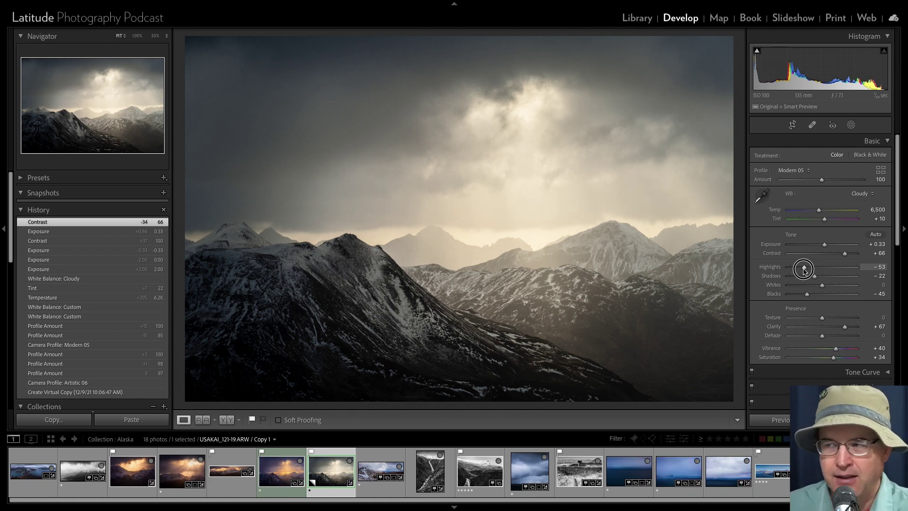
left_click_drag(804, 271, 802, 271)
Step: Raise the whites to +27, and reset the blacks before lowering them to -24 and on to -29
left_click_drag(822, 286, 831, 287)
left_click_drag(833, 286, 833, 286)
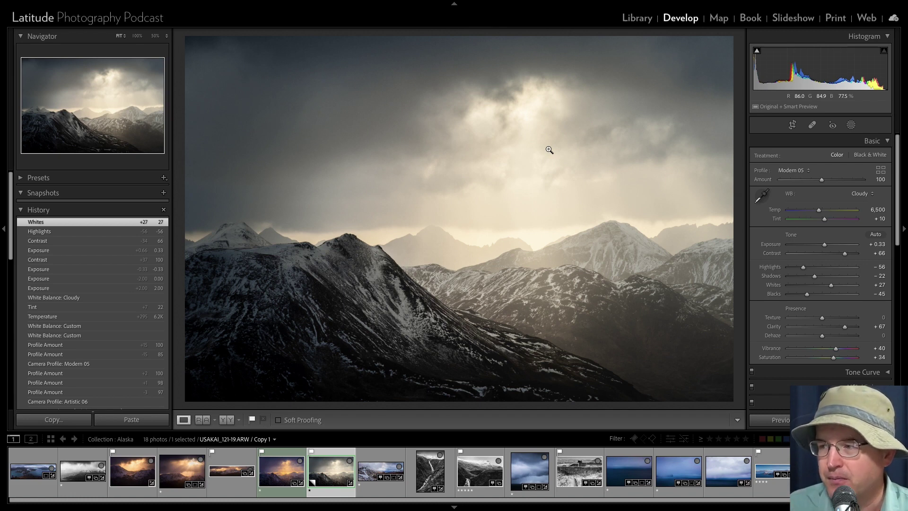
double_click(807, 295)
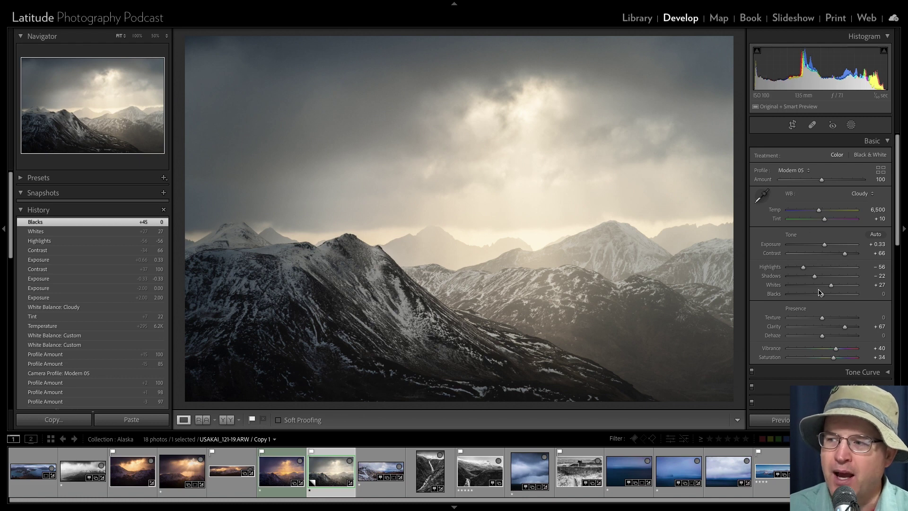
left_click_drag(822, 295, 813, 296)
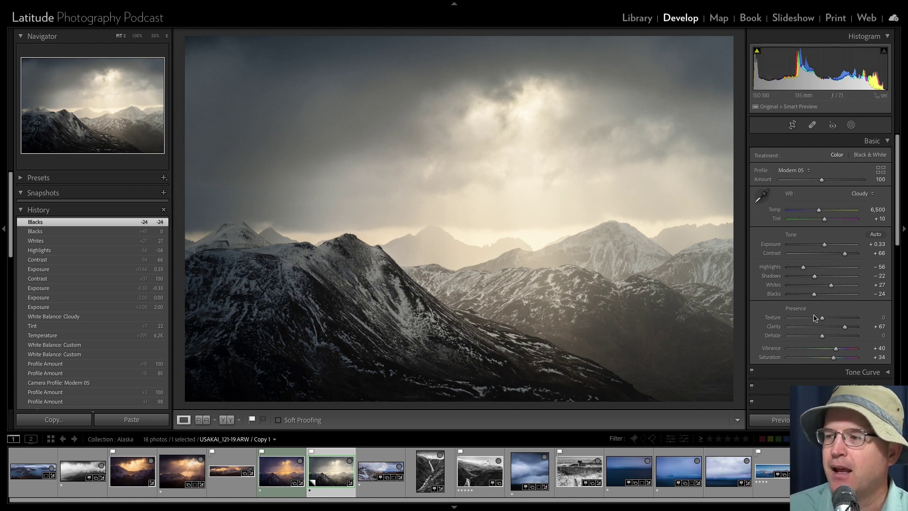
left_click_drag(813, 294, 811, 293)
Step: Display the shadow clipping on the photo, try blacks of -62, and bring them back to -45
mouse_move(757, 54)
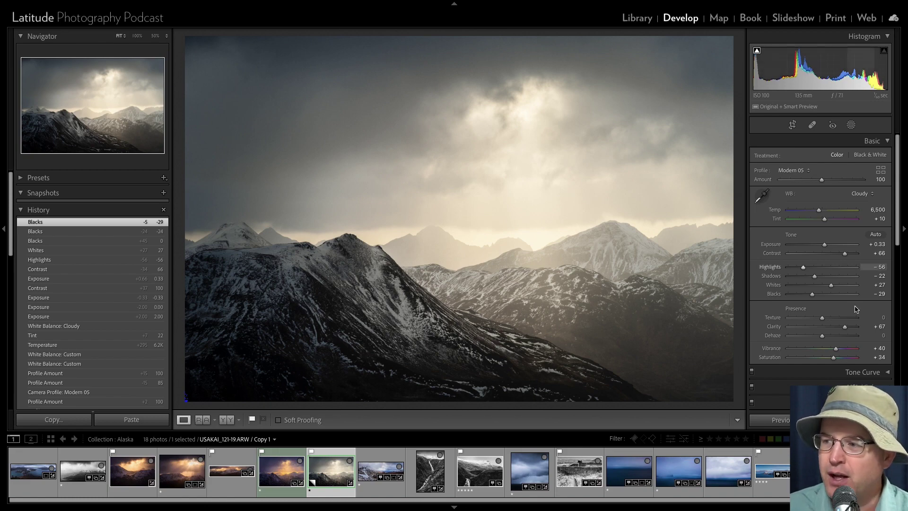
left_click_drag(812, 294, 801, 294)
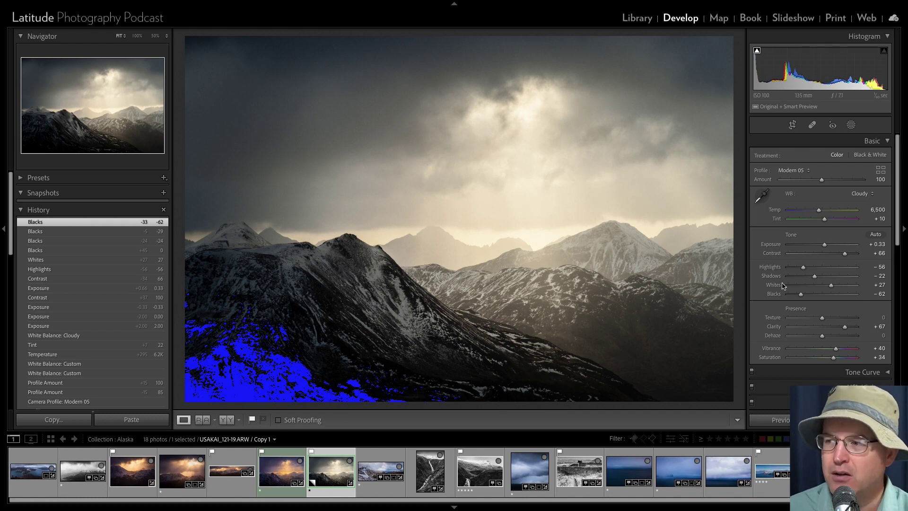
left_click_drag(800, 294, 807, 295)
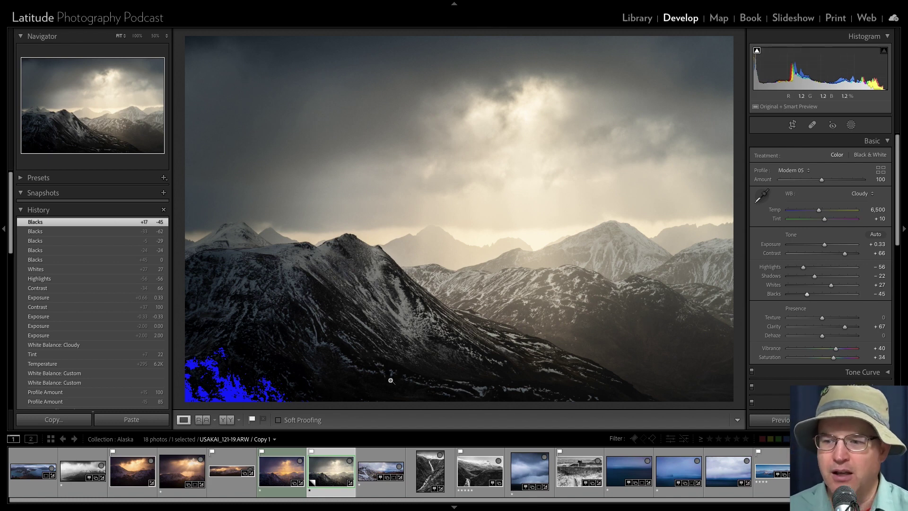
Step: Compare the shadow clipping with the original photo, and raise the virtual copy's blacks to -37
key("Left")
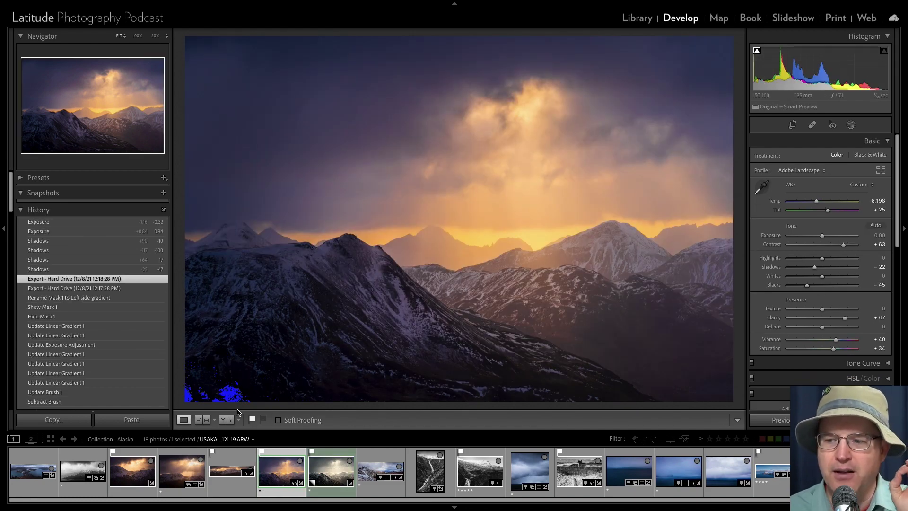
key("Right")
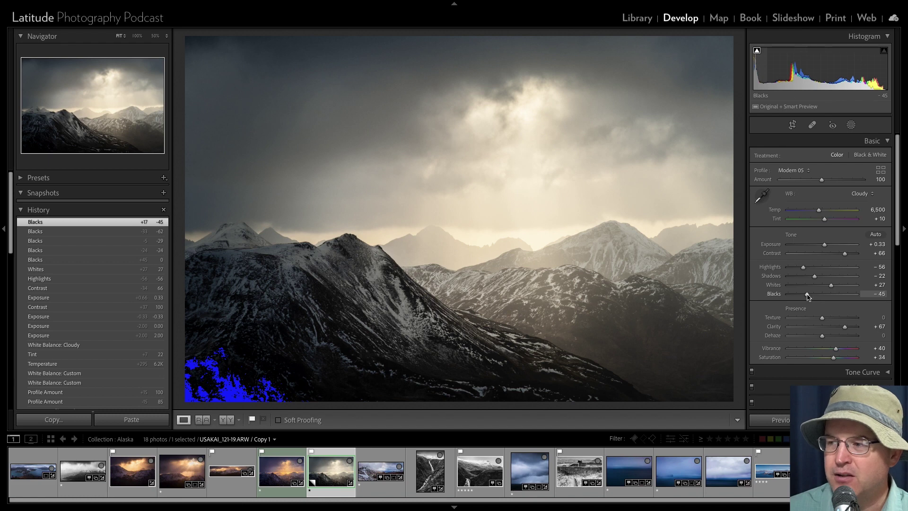
left_click_drag(807, 295, 810, 296)
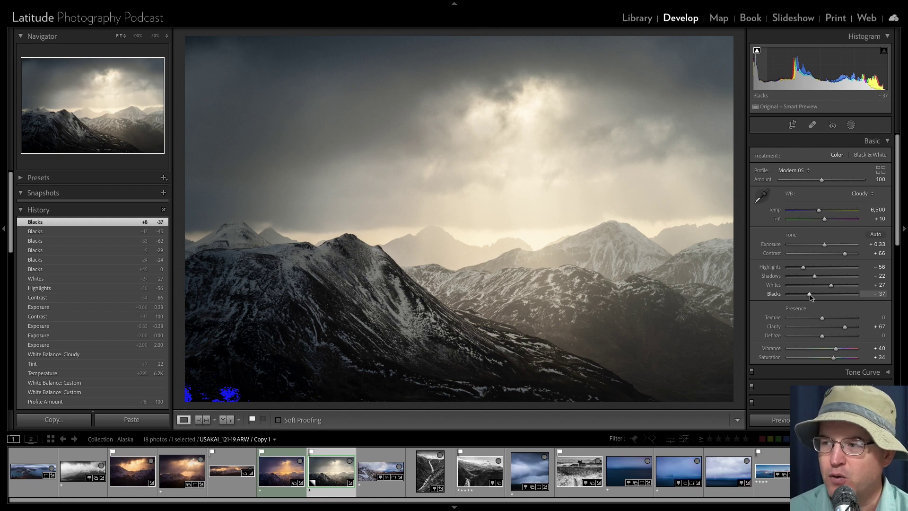
left_click_drag(810, 295, 810, 297)
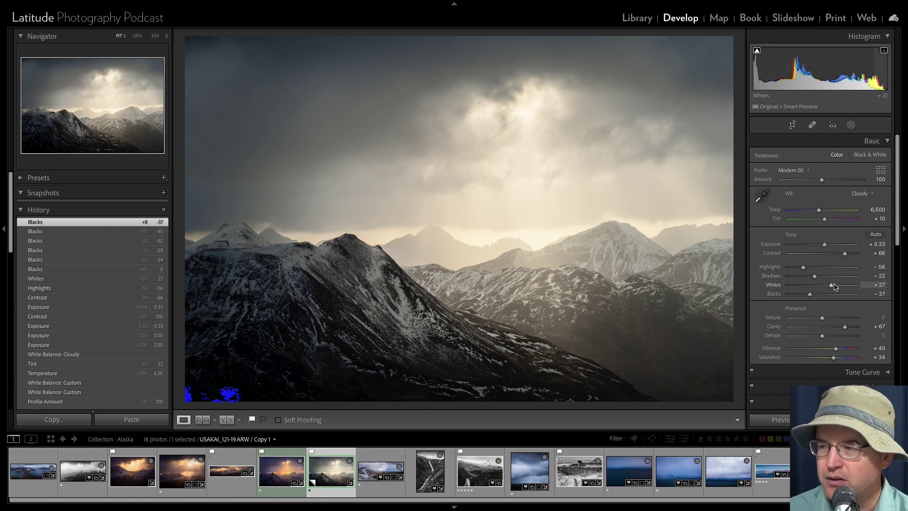
Step: Try whites of +85 with the highlight clipping displayed, and reduce them to +61
left_click_drag(834, 286, 851, 287)
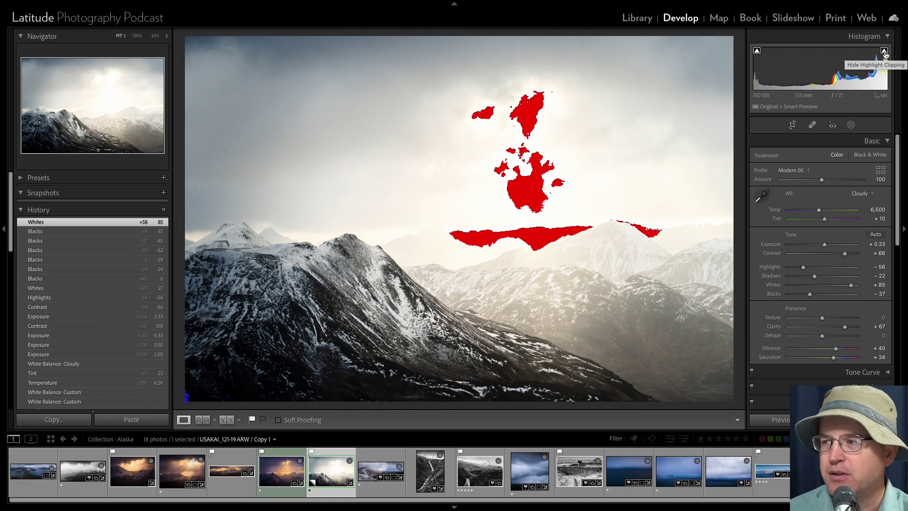
left_click_drag(853, 289, 844, 286)
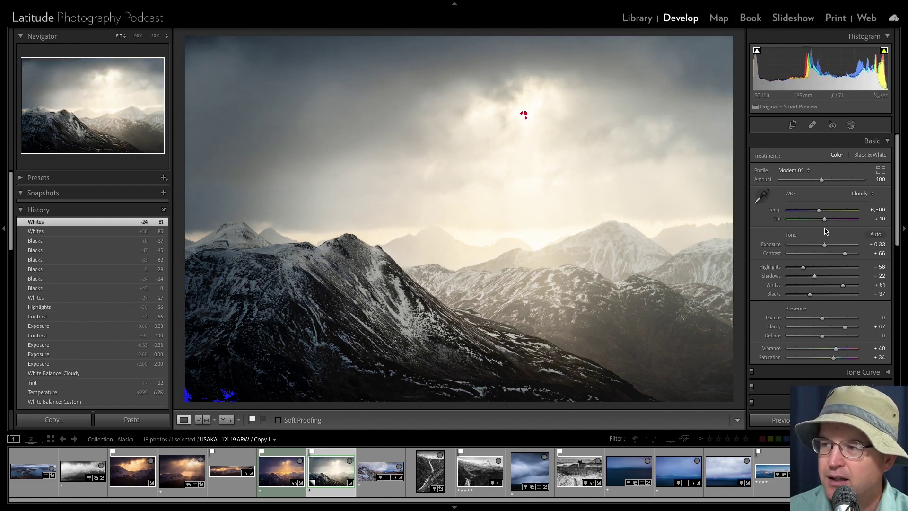
Step: Try a temperature of 9,303 with tint +92 and whites of +66, and restore the Highlights -56 state from the history
mouse_move(825, 220)
left_mouse_down()
mouse_move(844, 221)
mouse_move(822, 213)
mouse_move(835, 213)
left_mouse_up()
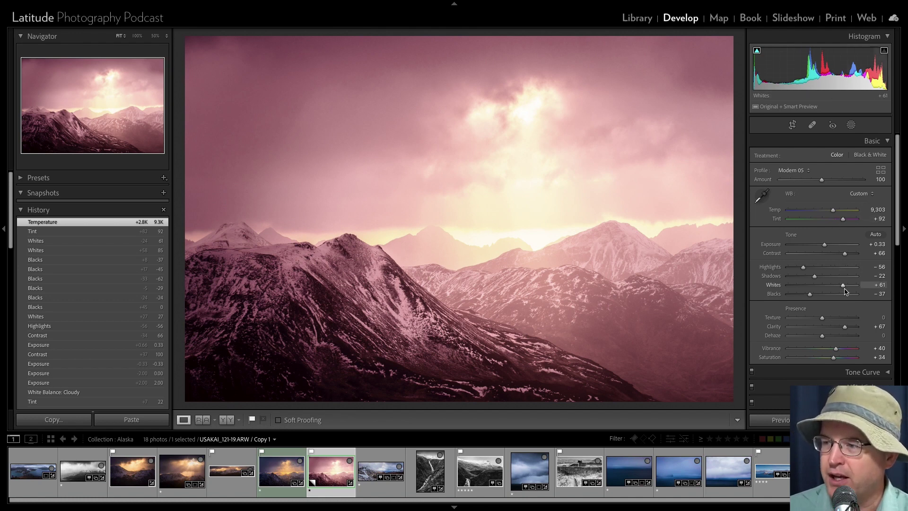
left_click_drag(844, 285, 847, 285)
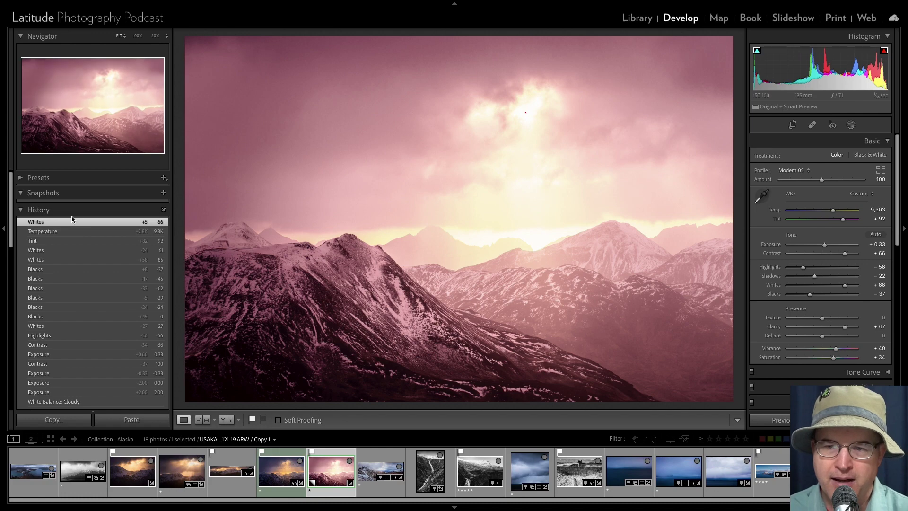
left_click(59, 336)
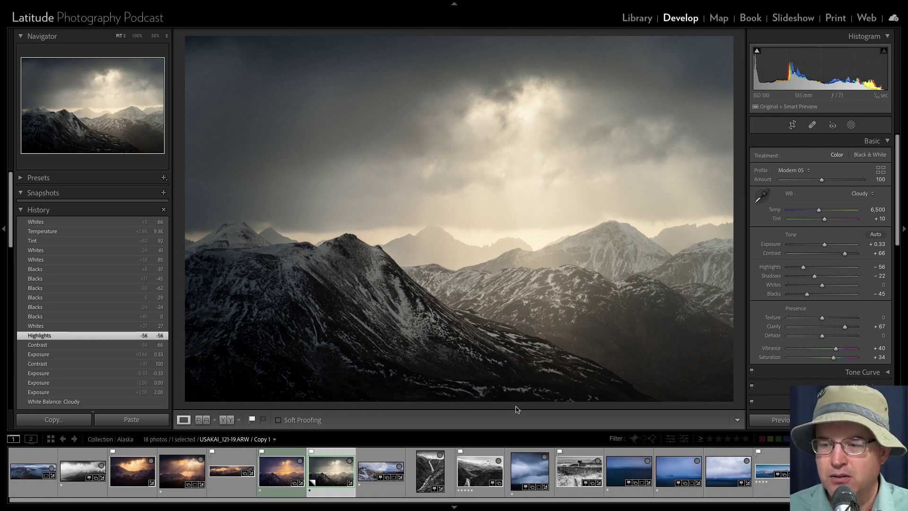
Step: Compare with the original photo, then try a saturation of -100 on the virtual copy and set it to +30
left_click(289, 469)
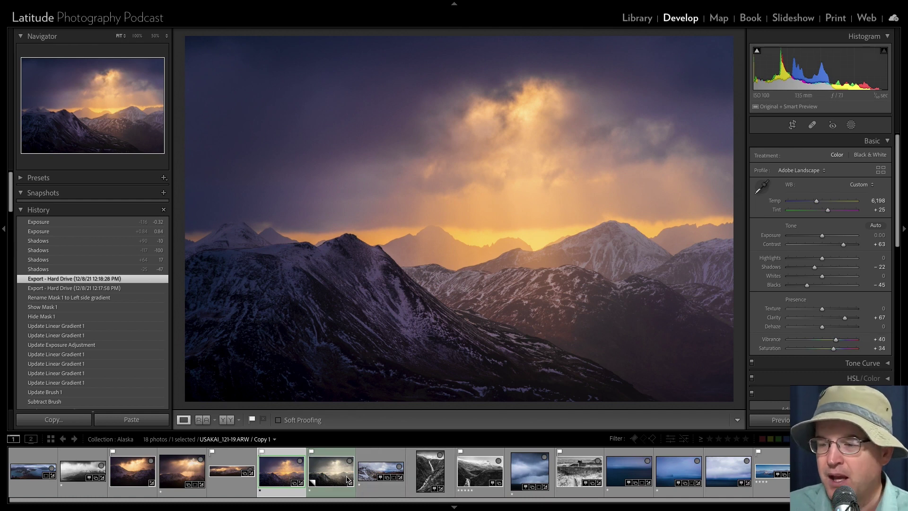
left_click(323, 472)
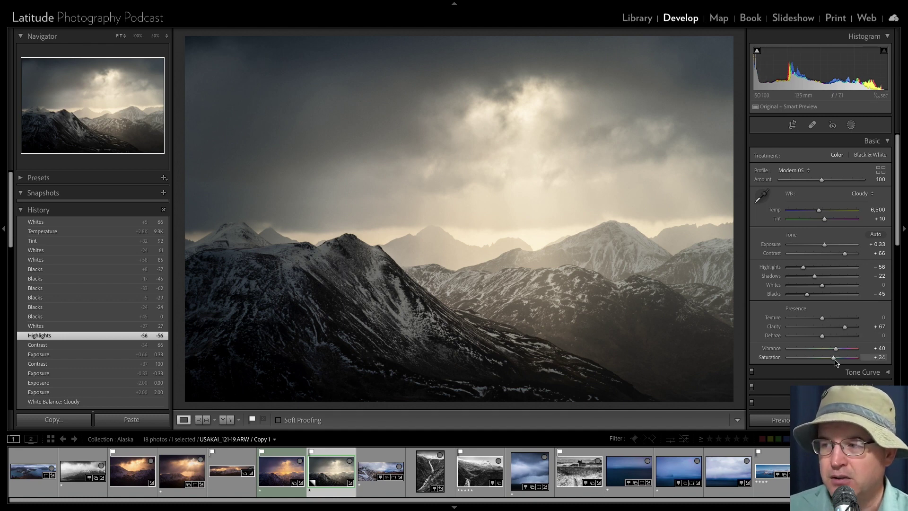
mouse_move(835, 361)
left_mouse_down()
mouse_move(757, 371)
mouse_move(832, 358)
left_mouse_up()
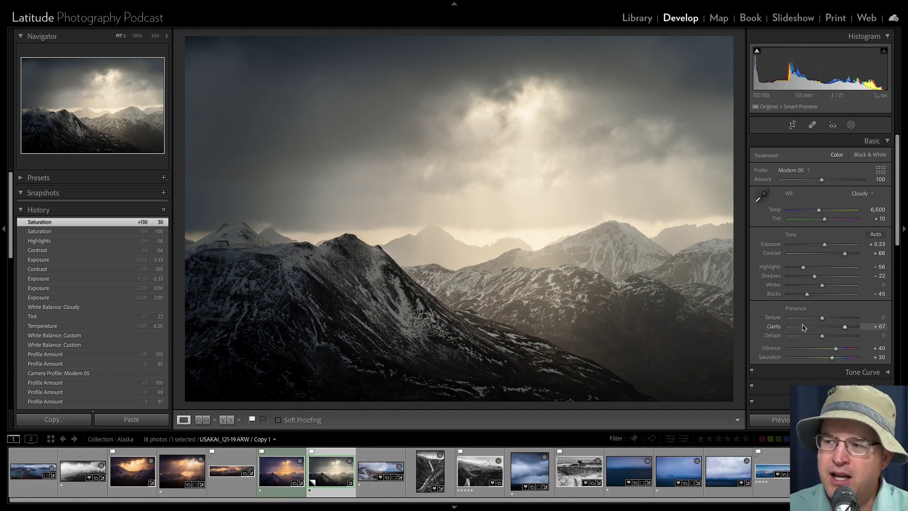
Step: Examine the detail of the snowy slopes and the dark foreground peak at 100% magnification
left_click(137, 40)
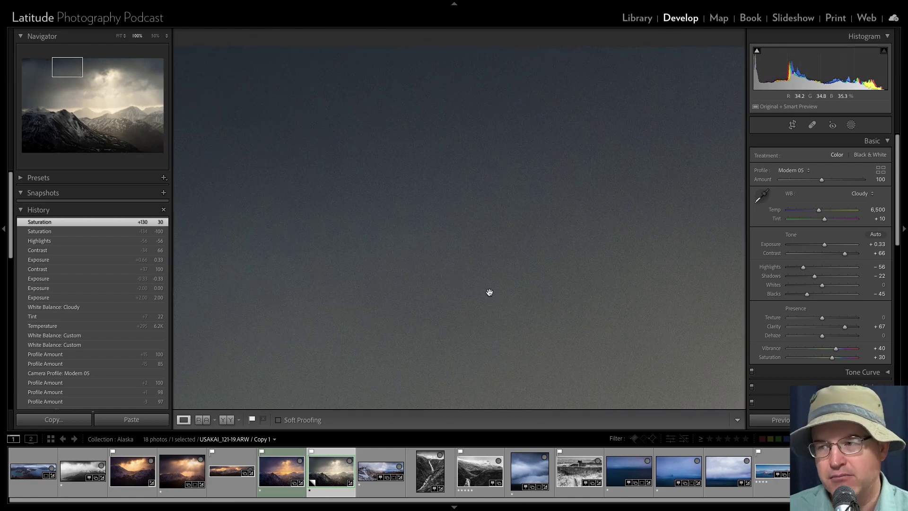
left_click_drag(488, 292, 368, 82)
left_click(112, 121)
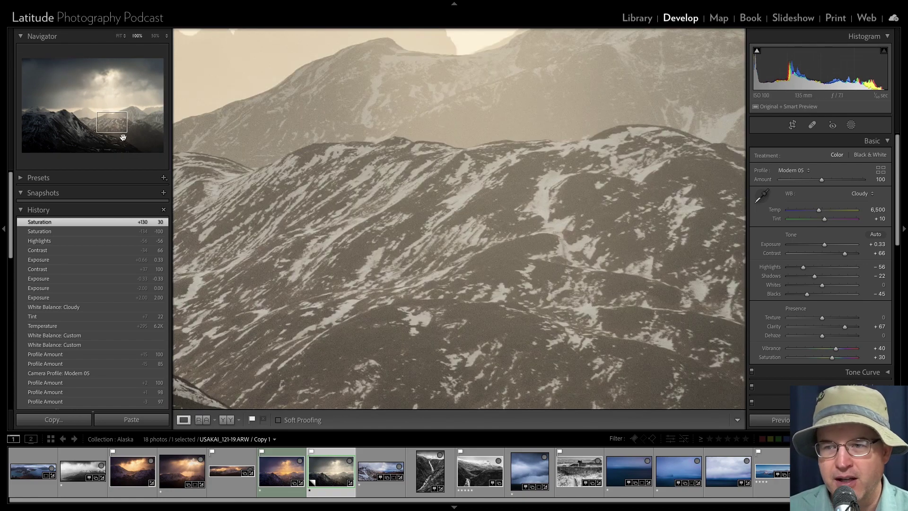
left_click_drag(457, 269, 665, 209)
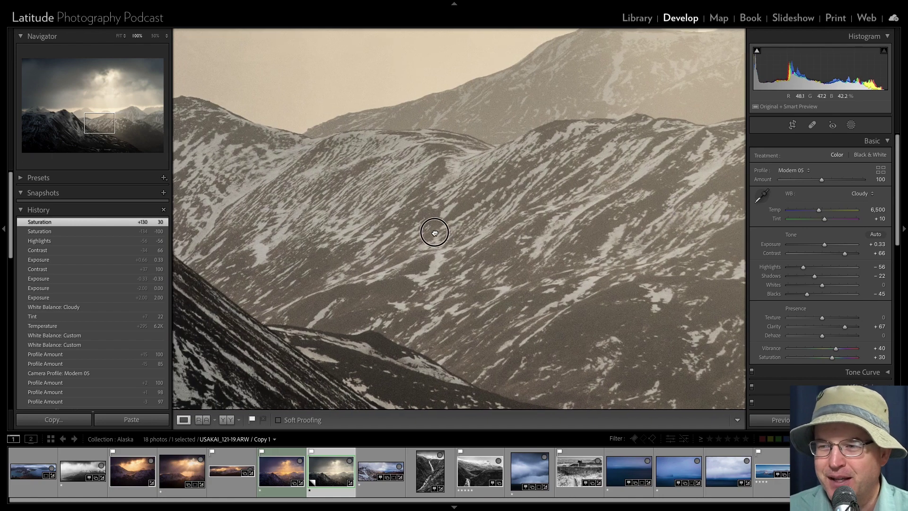
left_click_drag(432, 233, 627, 219)
left_click_drag(488, 244, 559, 282)
left_click_drag(400, 231, 435, 276)
mouse_move(403, 202)
left_mouse_down()
mouse_move(405, 218)
mouse_move(406, 210)
left_mouse_up()
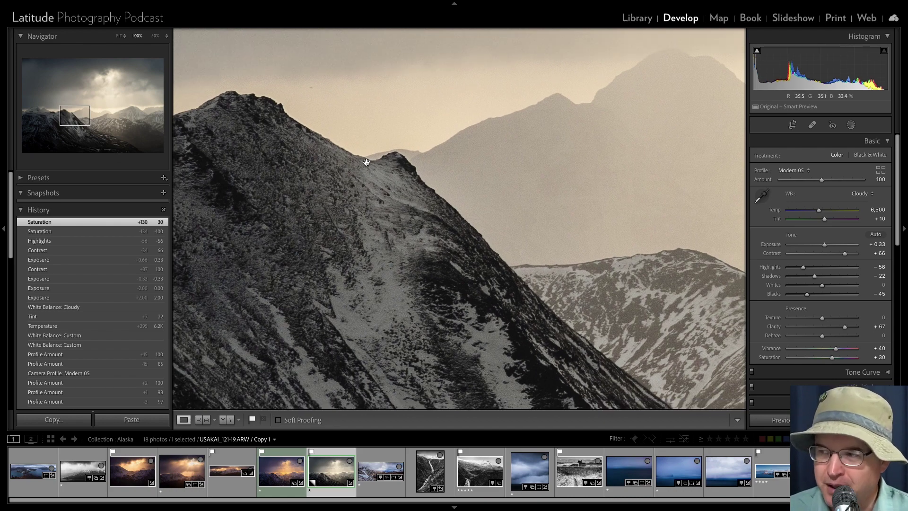
Step: Reset the clarity to 0, and try texture values of +100, -88 and +27 on the mountain slopes
double_click(845, 327)
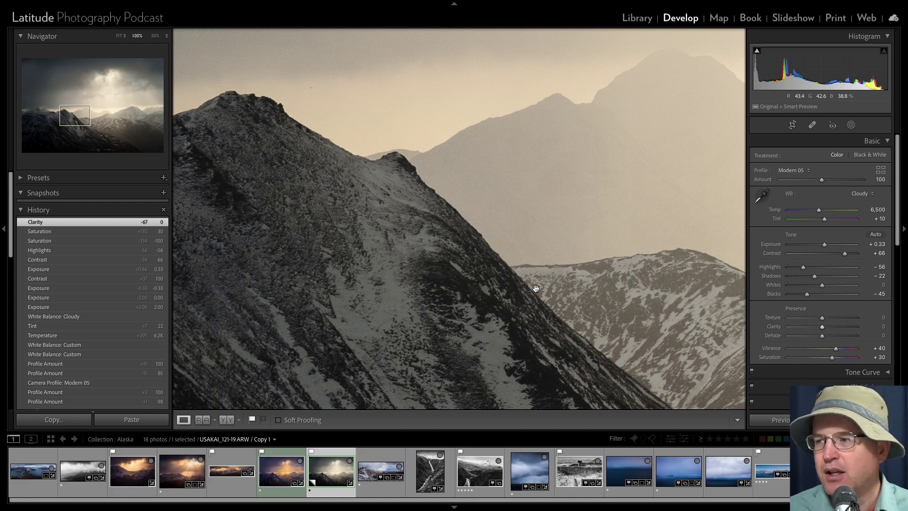
left_click_drag(822, 317, 880, 320)
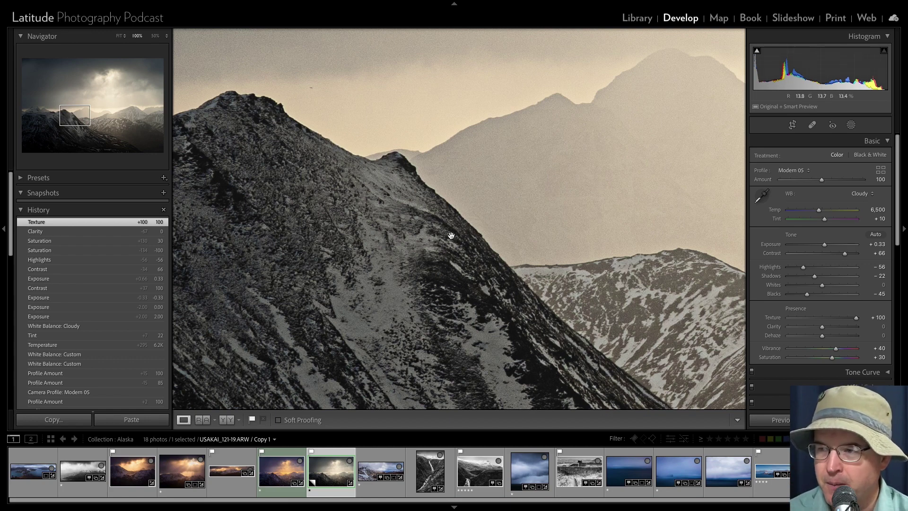
left_click_drag(814, 317, 793, 320)
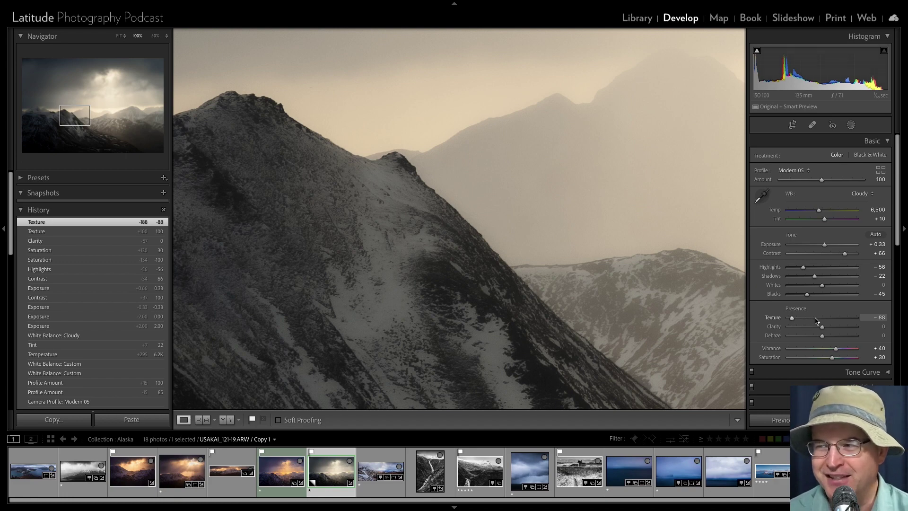
left_click_drag(819, 319, 833, 321)
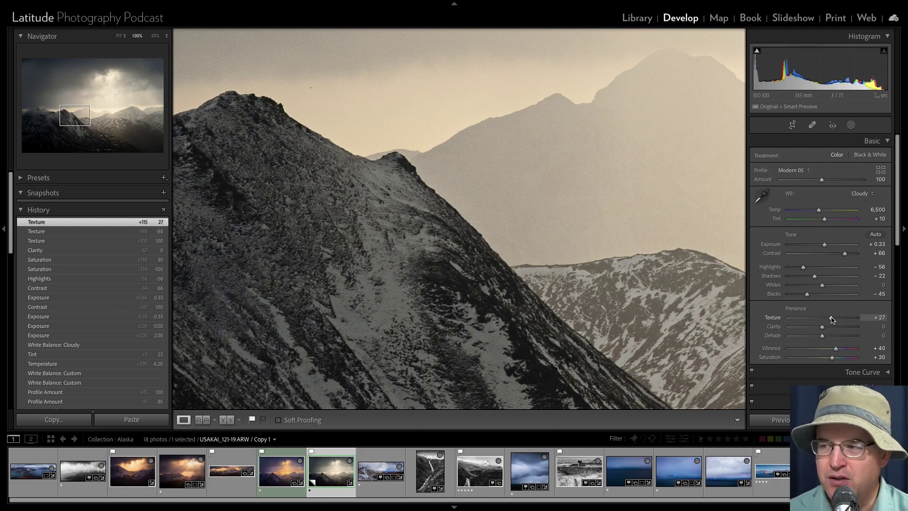
Step: Examine the snowy slope behind the dark peak at 200% magnification, and reset the texture to 0
left_click(166, 36)
left_click(169, 50)
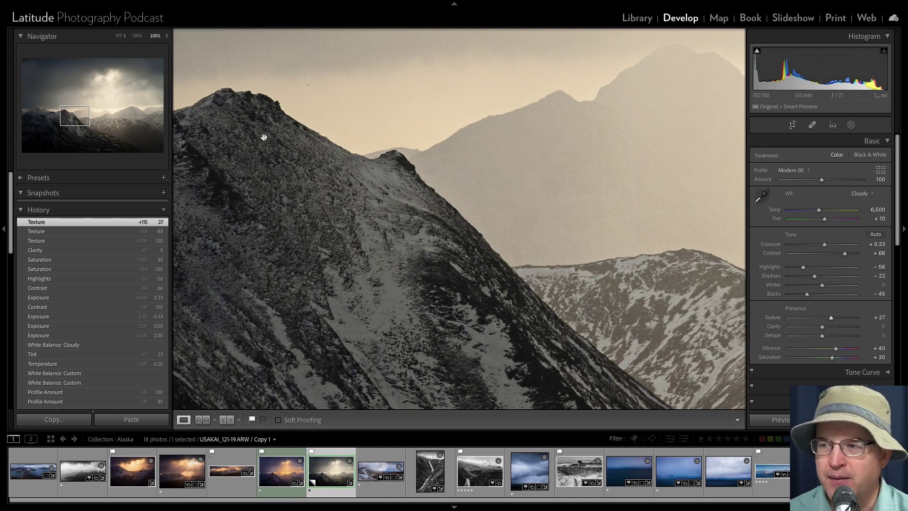
left_click_drag(264, 137, 265, 156)
left_click_drag(504, 262, 354, 226)
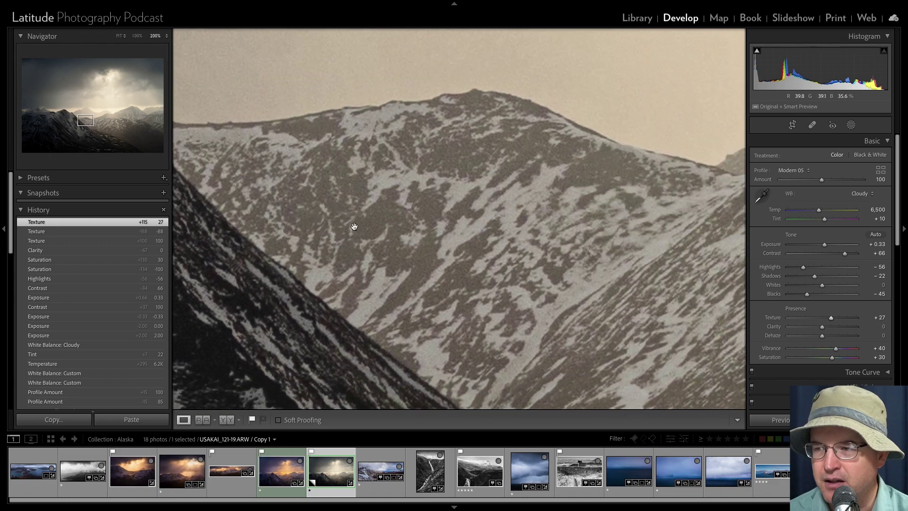
double_click(832, 319)
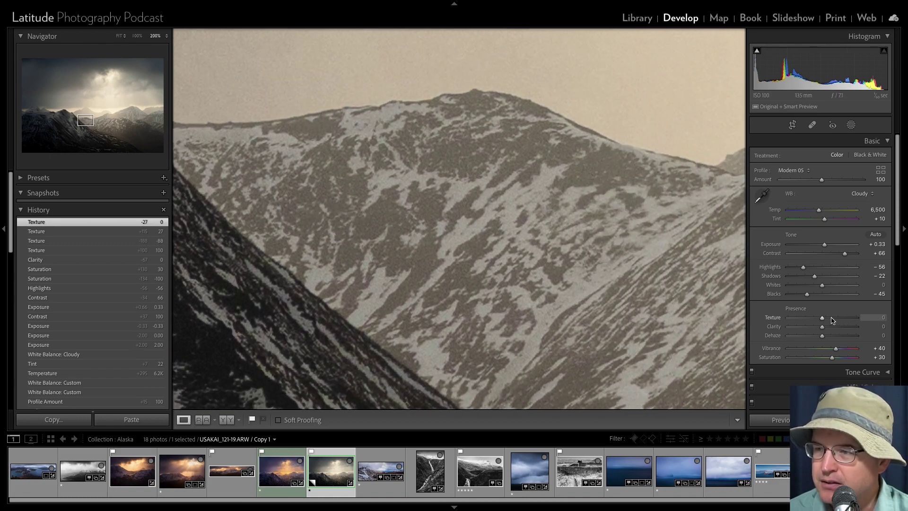
Step: Try texture +69, clarity +64 and texture +64 in turn on the magnified slope, resetting each to 0
mouse_move(832, 320)
left_mouse_down()
mouse_move(855, 320)
mouse_move(847, 320)
left_mouse_up()
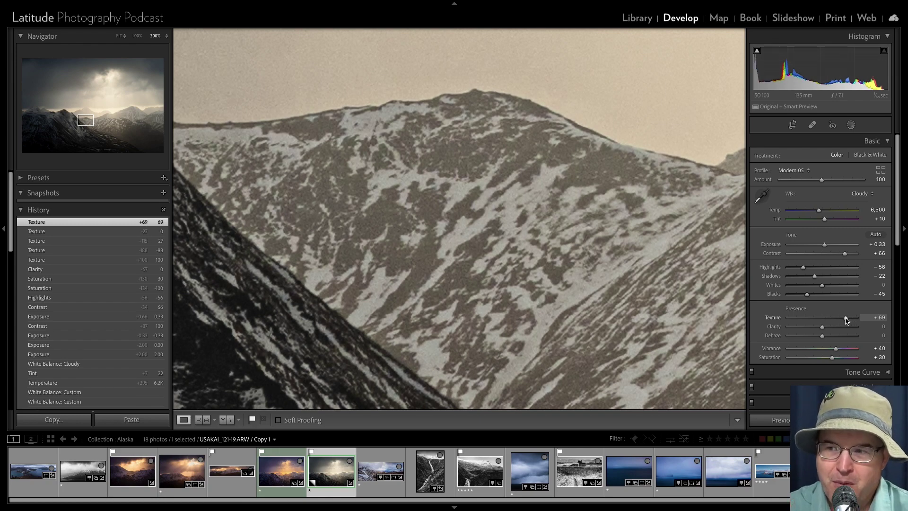
double_click(846, 321)
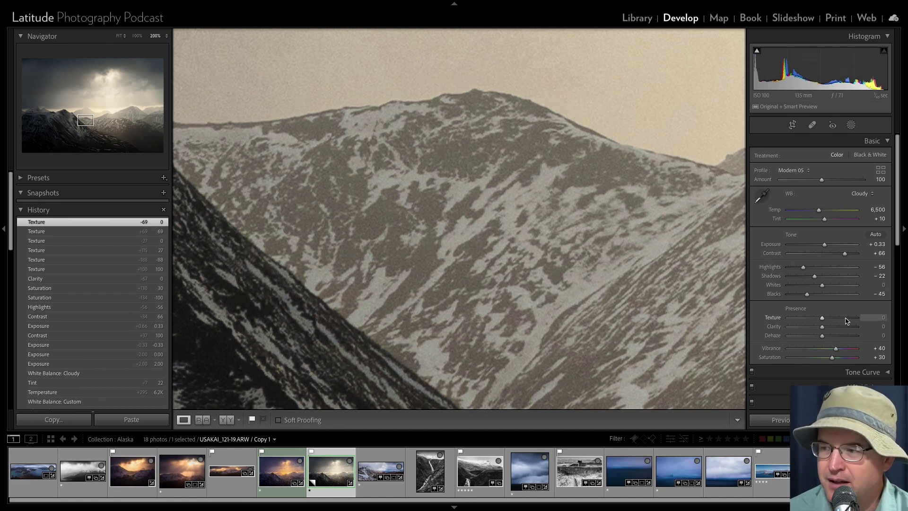
left_click(845, 328)
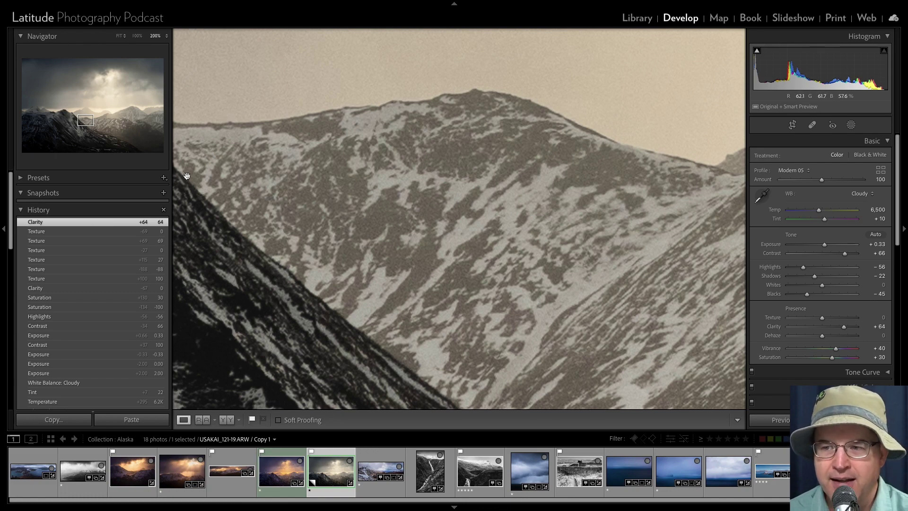
double_click(845, 328)
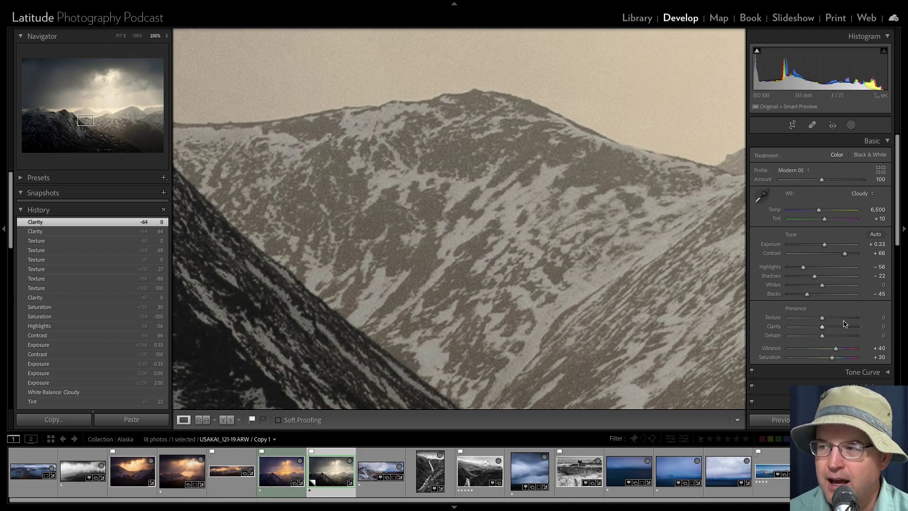
left_click(844, 319)
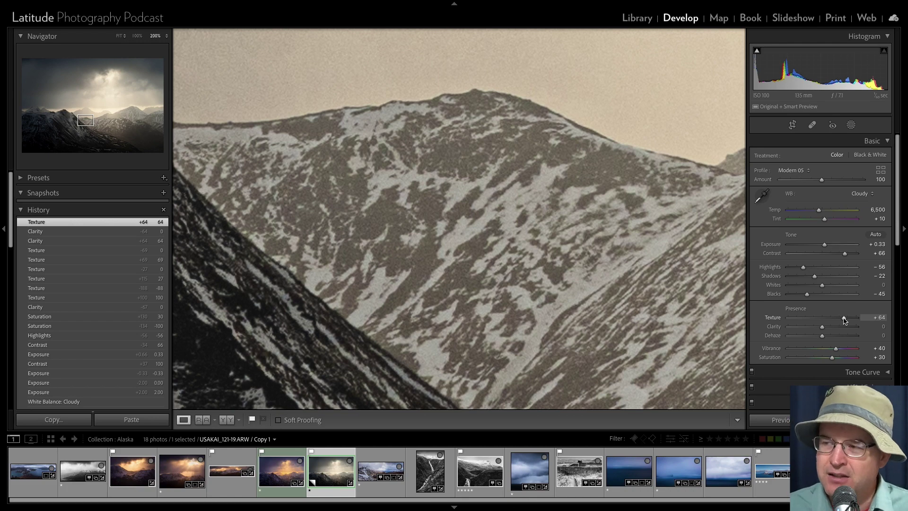
double_click(844, 319)
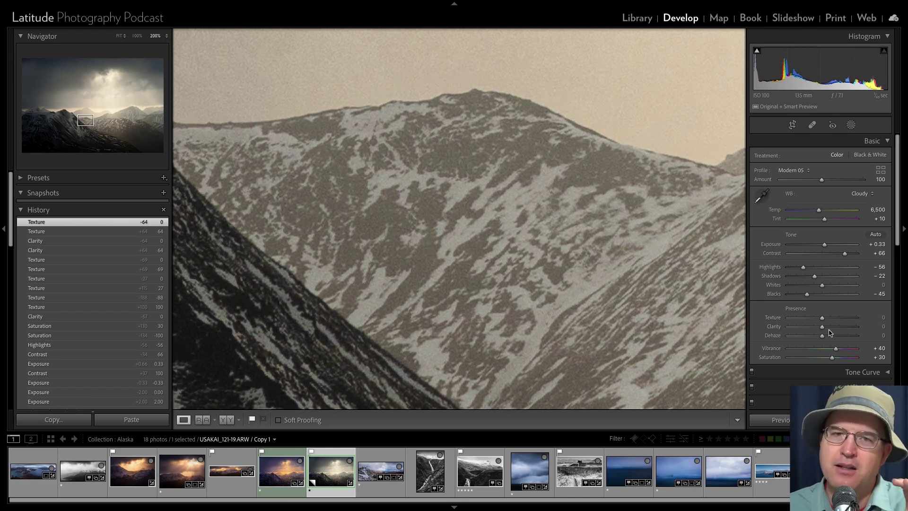
Step: Compare clarity values of +68 and +63 with texture values of +64 and +60 on the whole photo, resetting each to 0
left_click(535, 242)
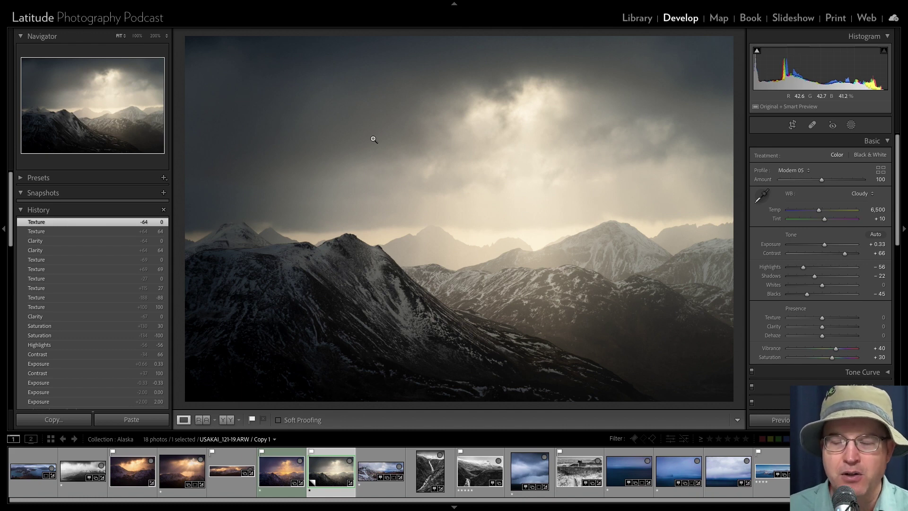
left_click(845, 327)
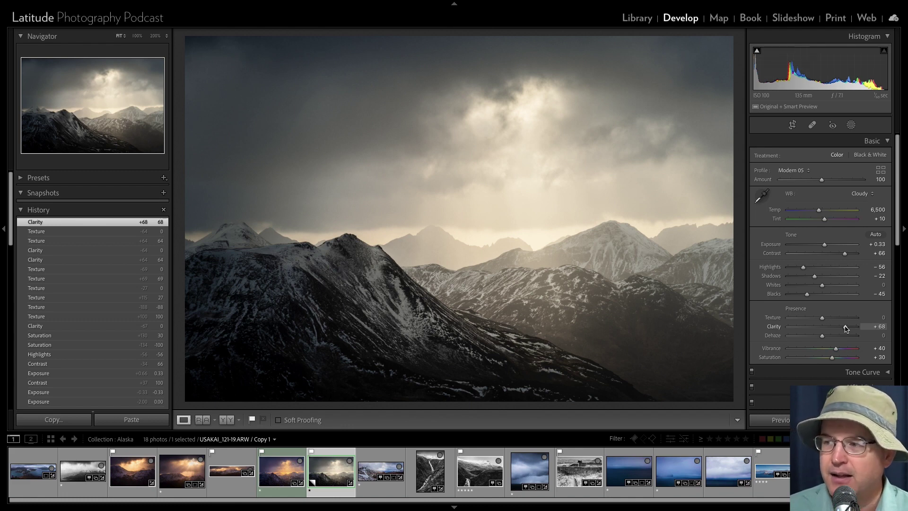
double_click(846, 327)
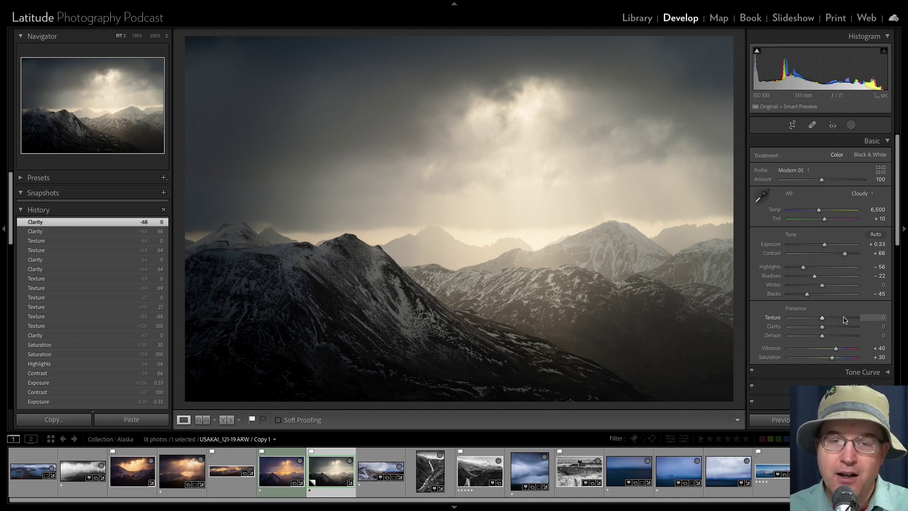
left_click(845, 318)
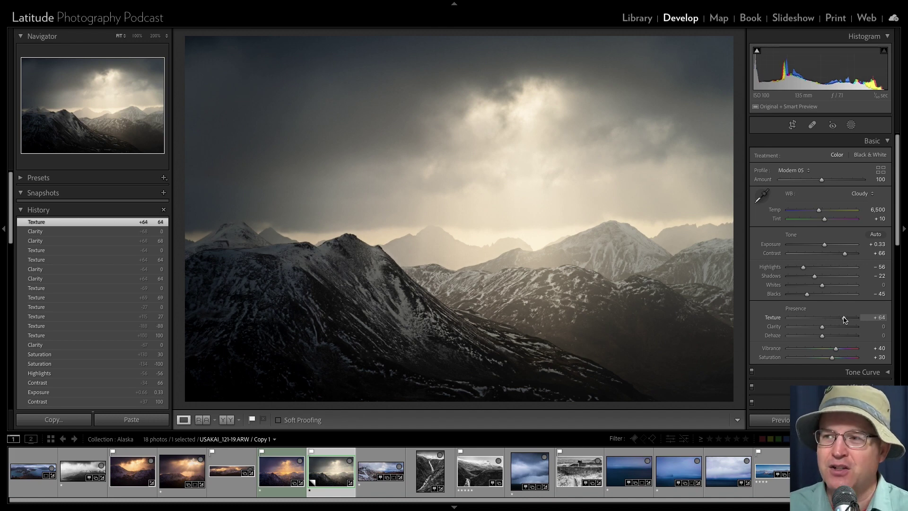
double_click(845, 318)
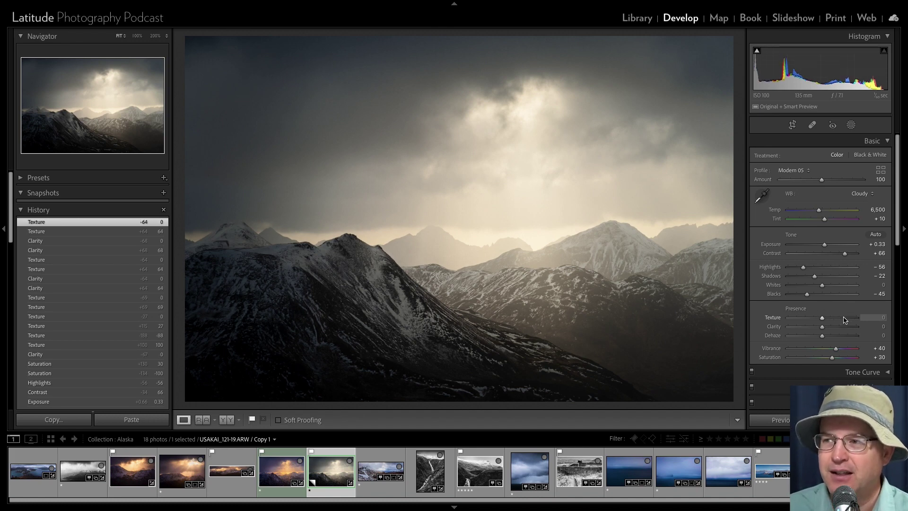
left_click(845, 327)
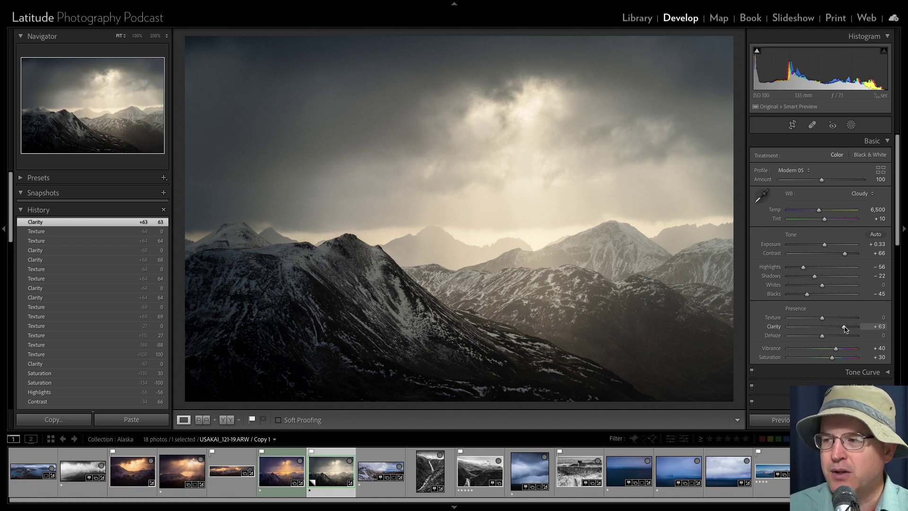
double_click(845, 328)
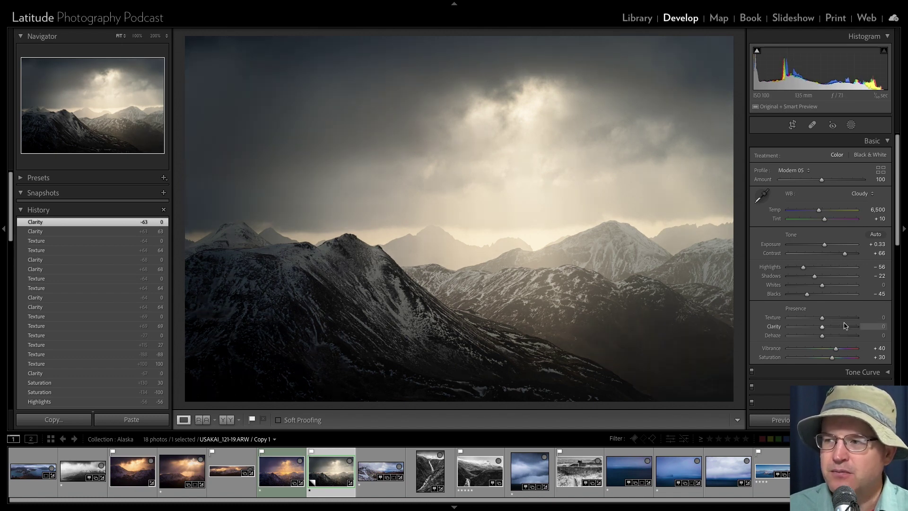
left_click(843, 318)
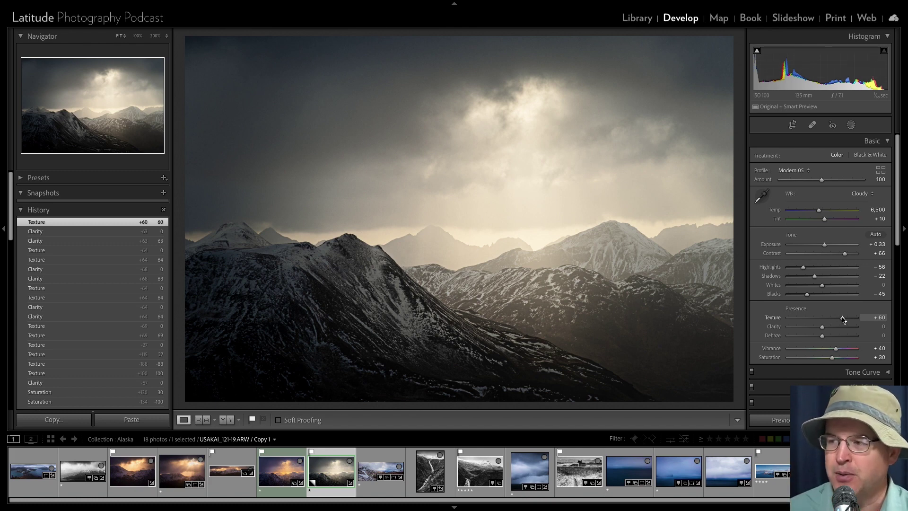
double_click(842, 318)
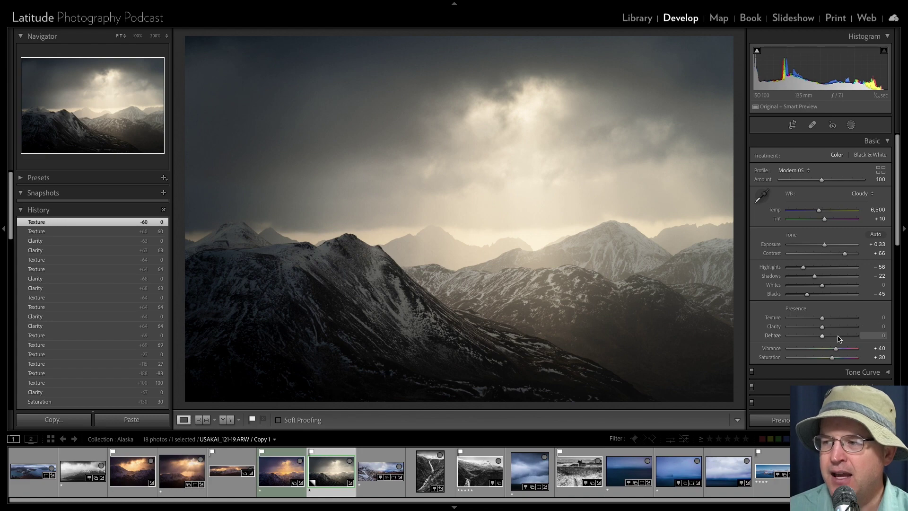
Step: Try dehaze values of +47 and -53 on the photo, and reset the dehaze to 0
left_click(838, 336)
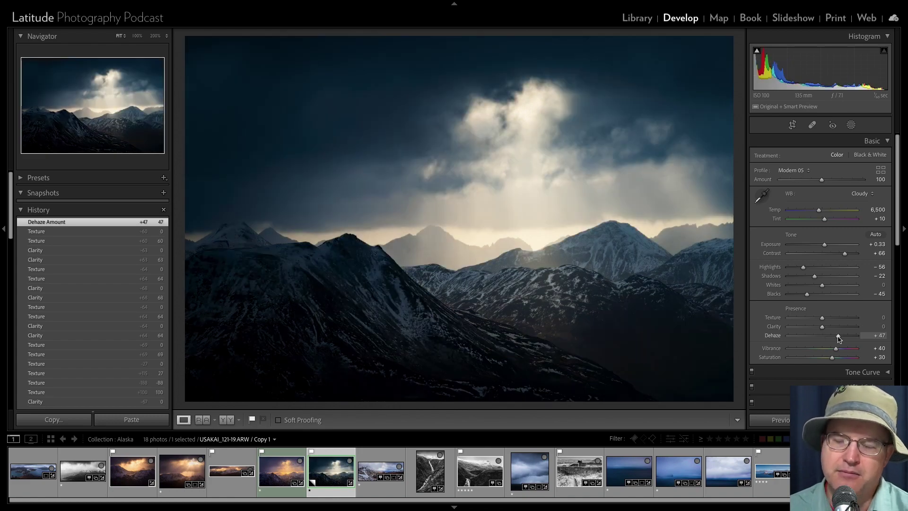
left_click(804, 336)
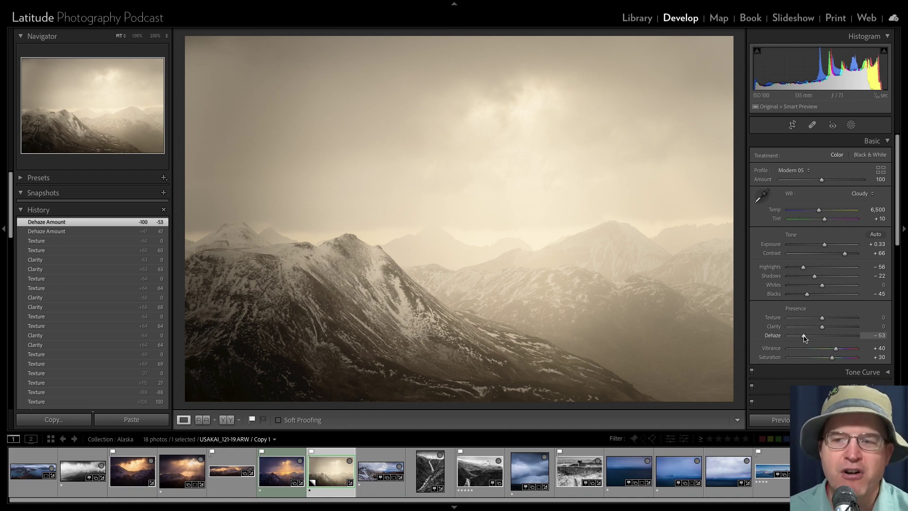
double_click(803, 336)
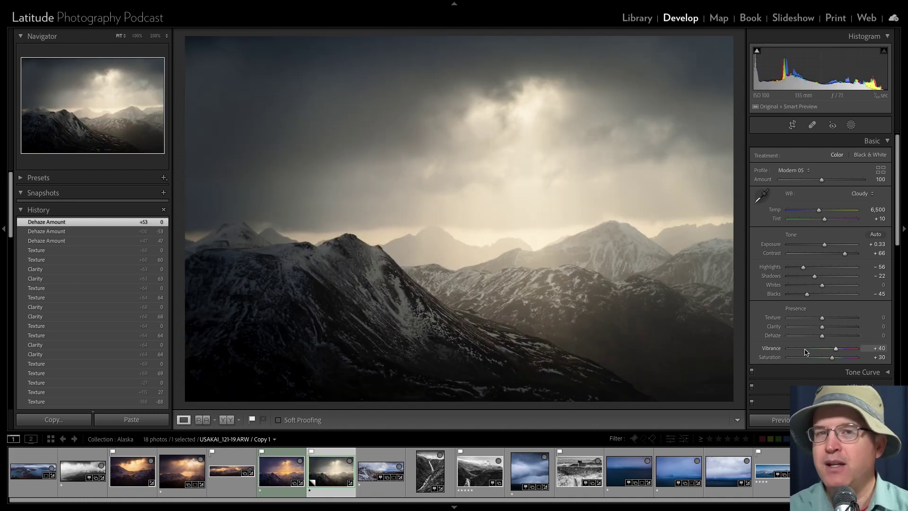